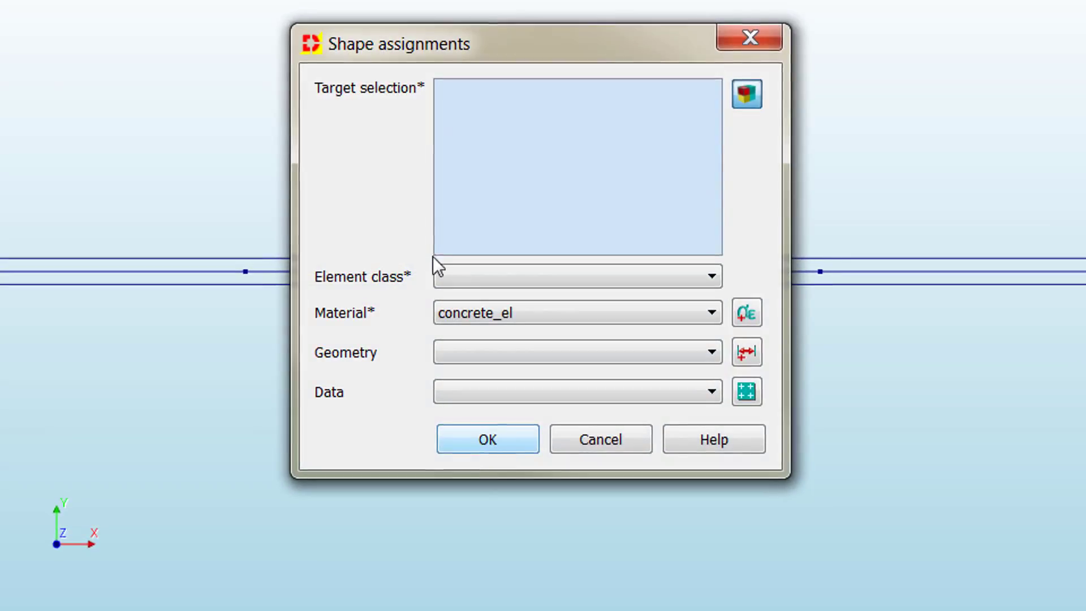
Step: Assign Class-II Beams 2D, material concrete_nl, geometry concrete_cs and data concrete_data to the left_span and right_span shapes
left_click(746, 94)
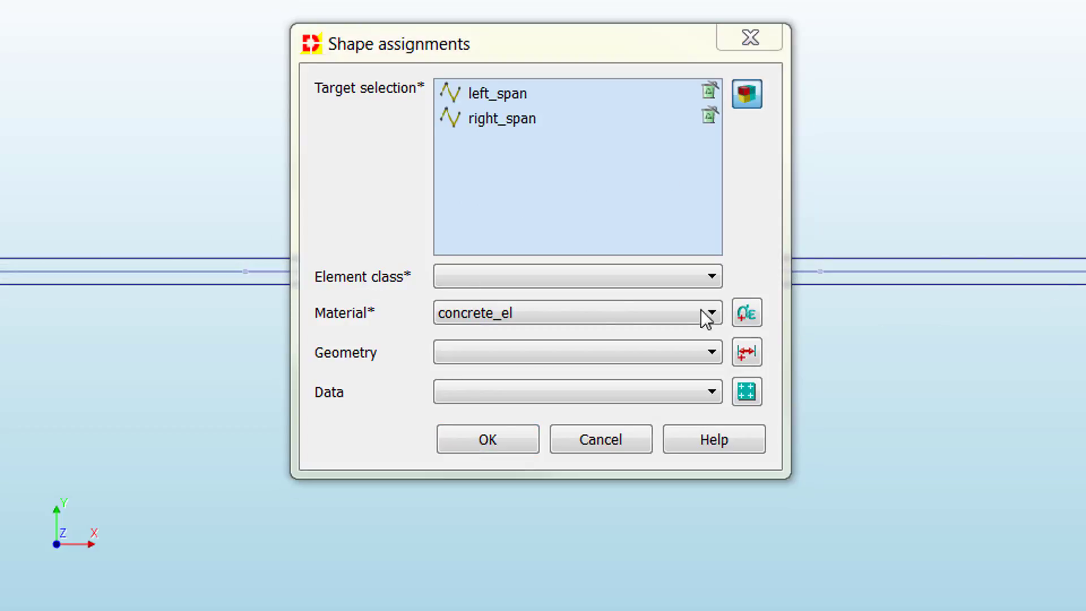
left_click(568, 277)
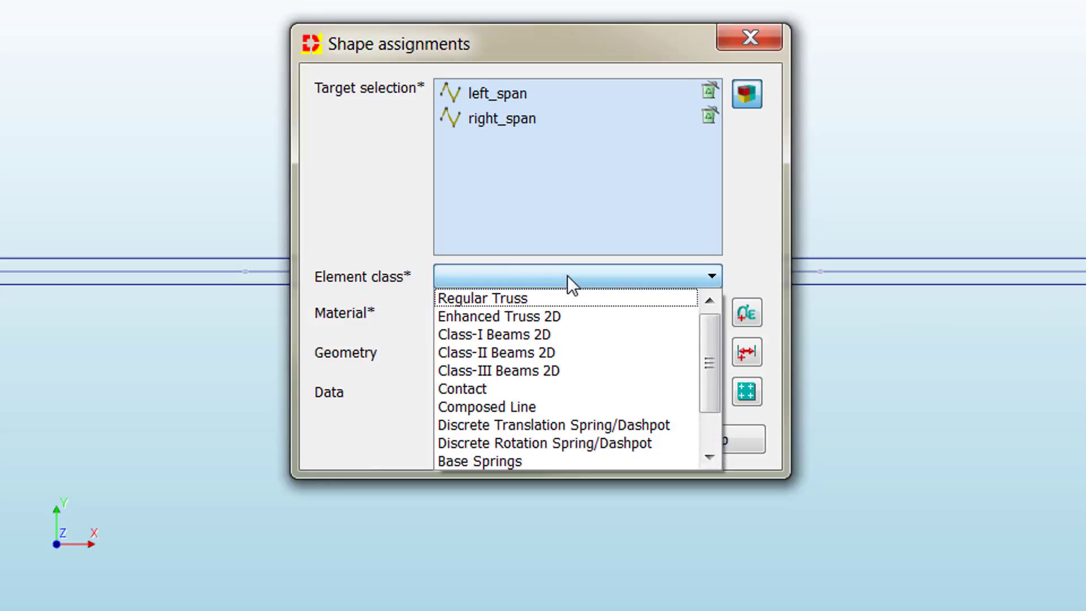
left_click(544, 352)
left_click(518, 315)
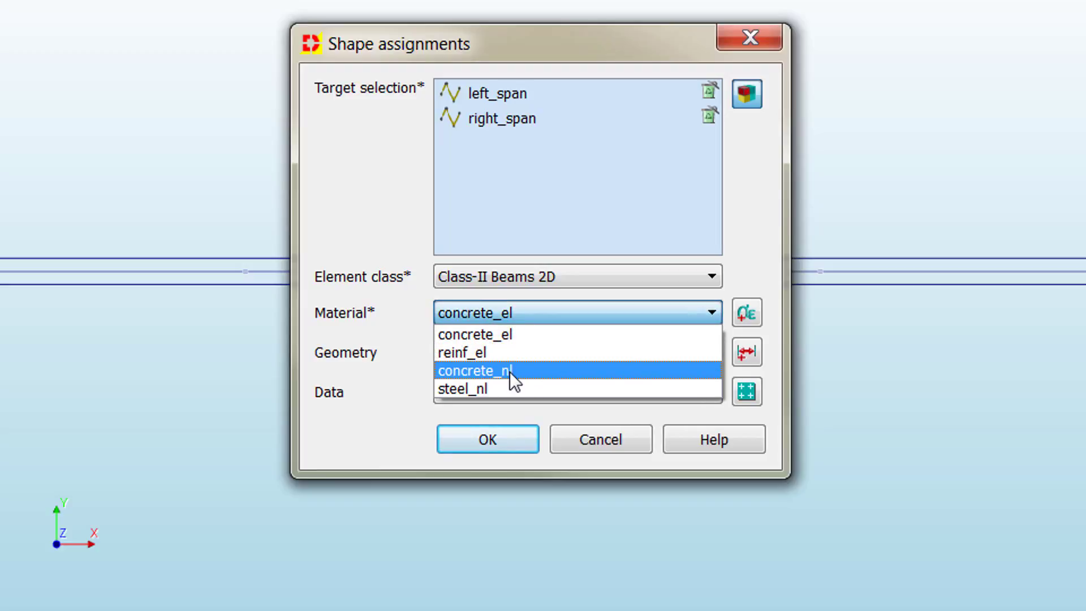
left_click(511, 371)
left_click(475, 352)
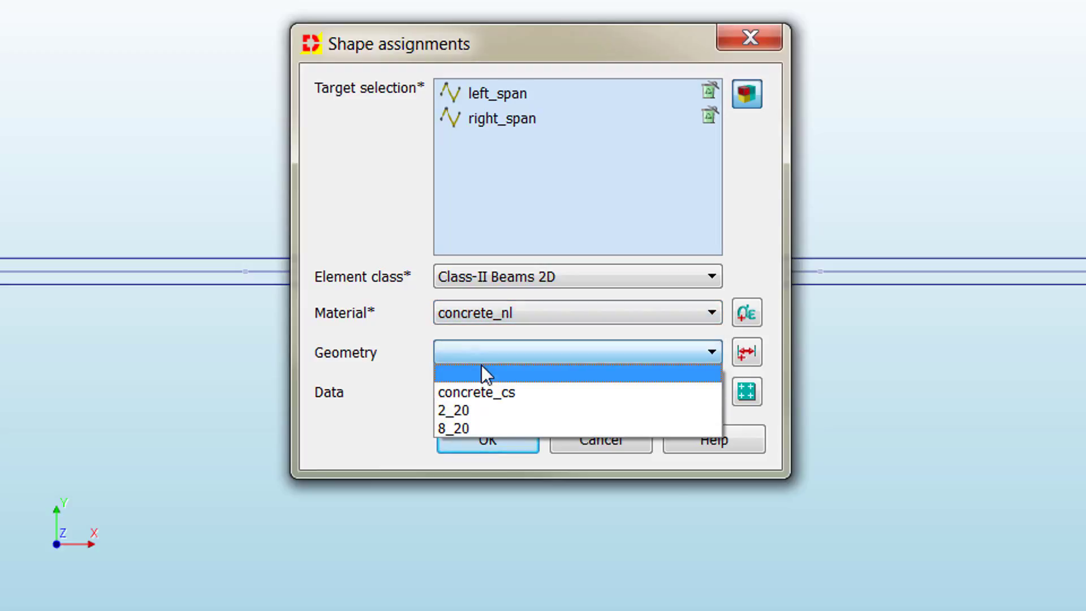
left_click(494, 392)
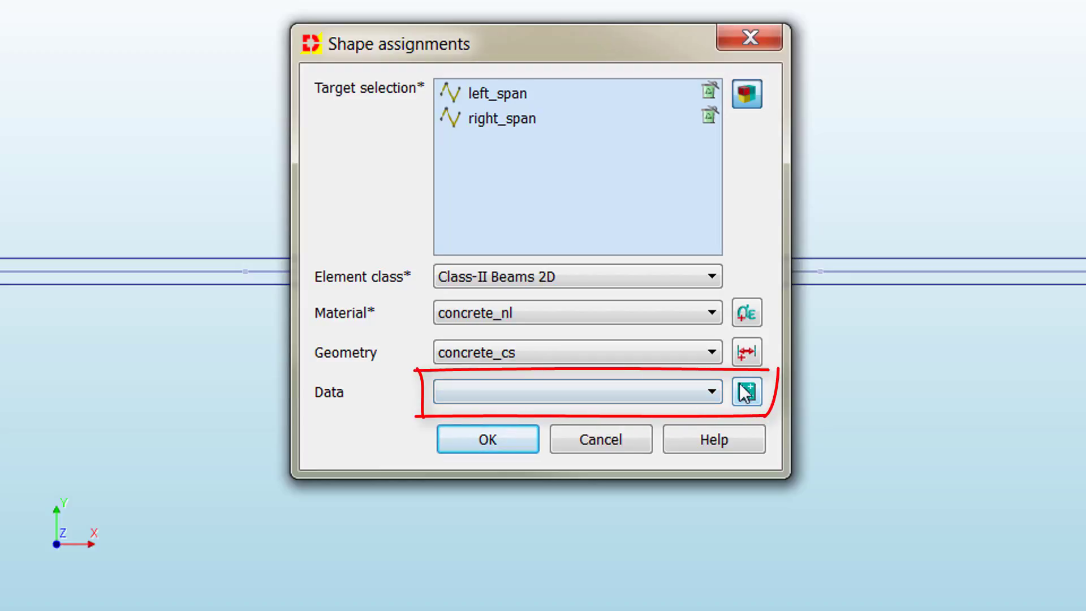
left_click(626, 394)
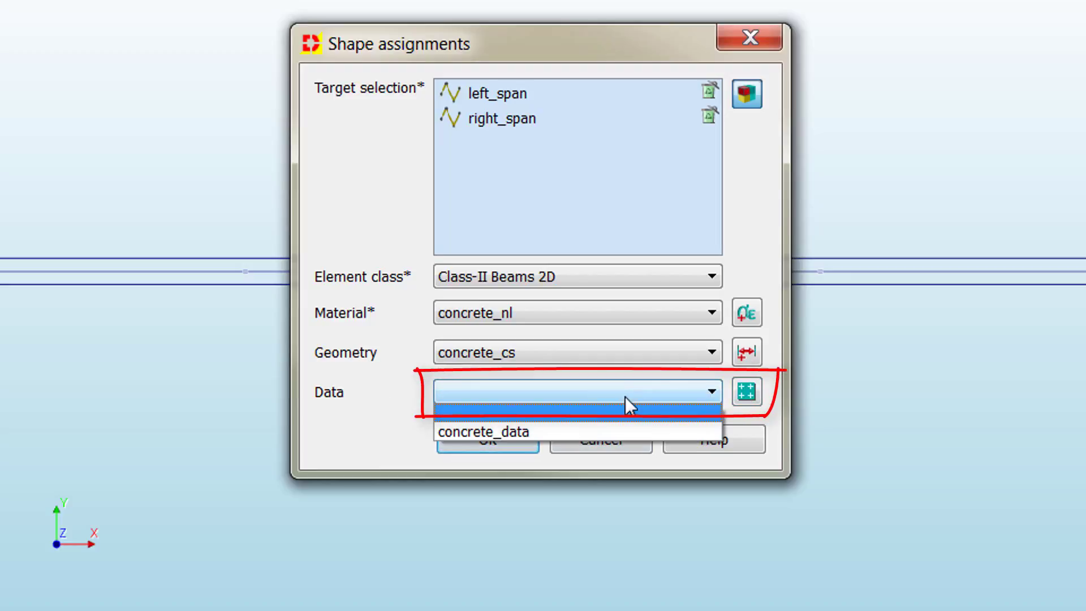
left_click(562, 432)
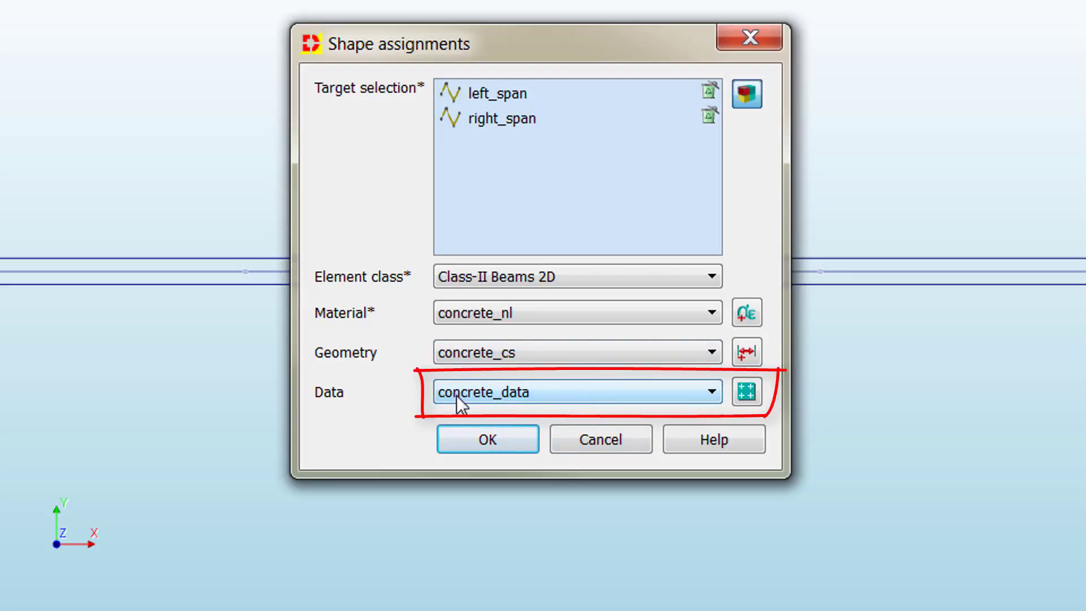
left_click(511, 444)
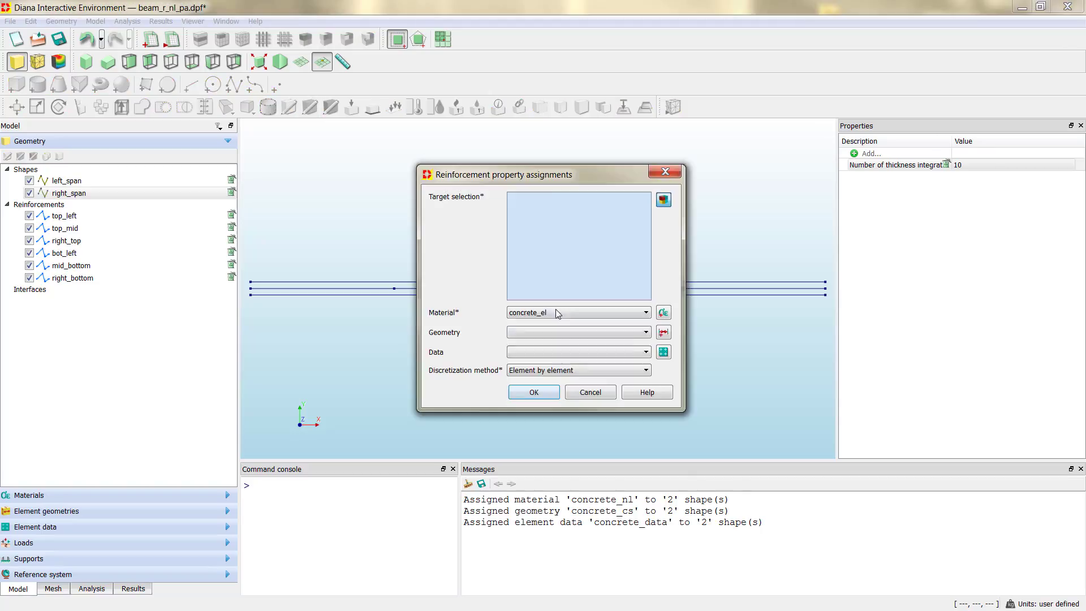
Step: Assign material steel_nl and geometry 2_20 to three reinforcements, including top_left and mid_bottom, with element by element discretization
left_click_drag(591, 178, 918, 184)
left_click(905, 338)
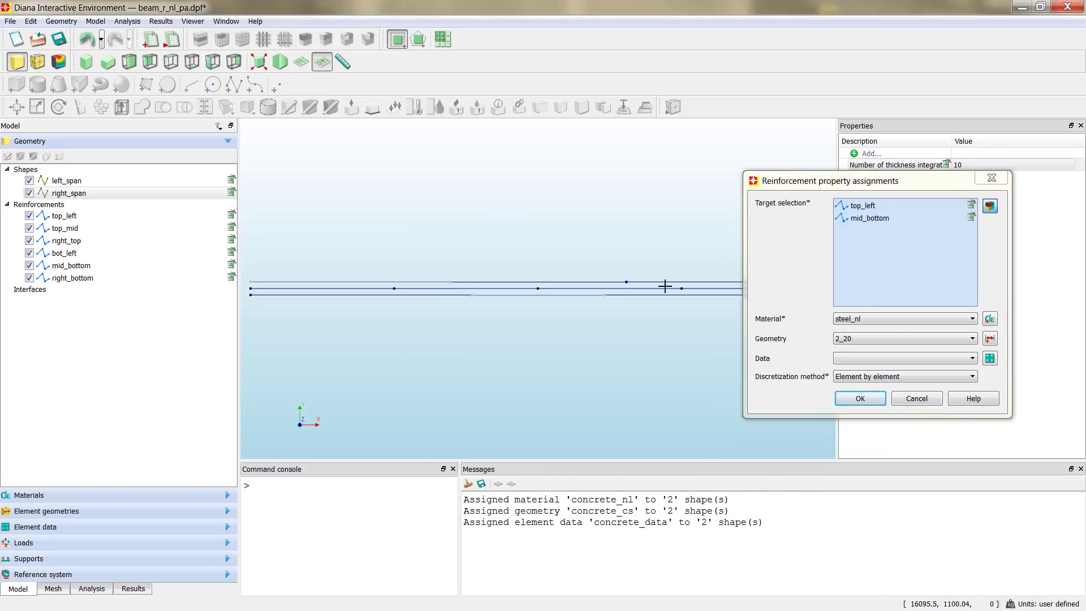
left_click(860, 398)
Step: Assign material steel_nl and geometry 8_20 to the other three reinforcements
left_click(905, 338)
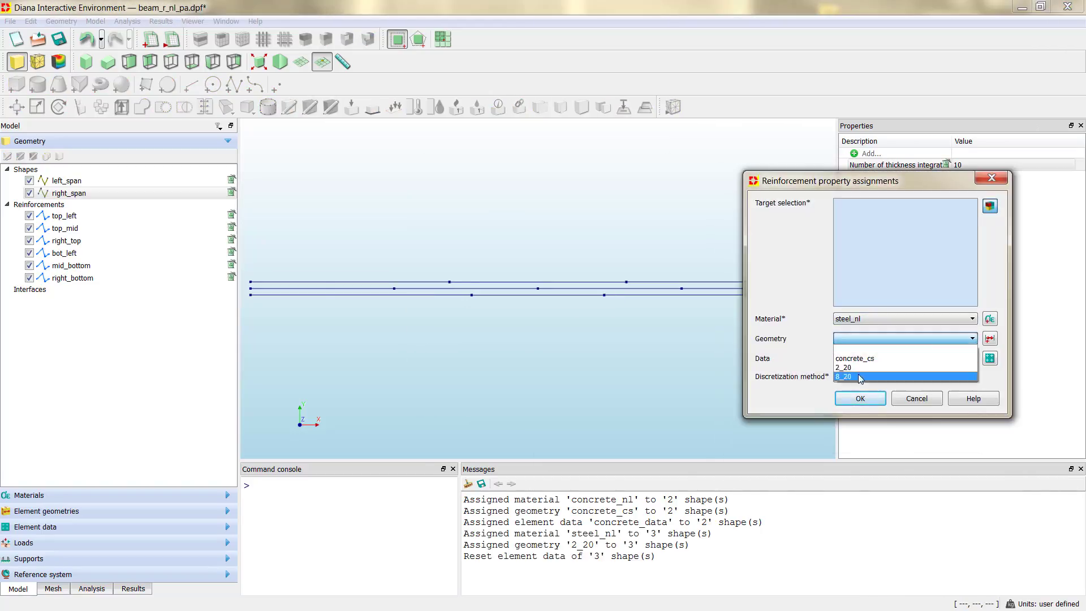
left_click(849, 376)
left_click(860, 398)
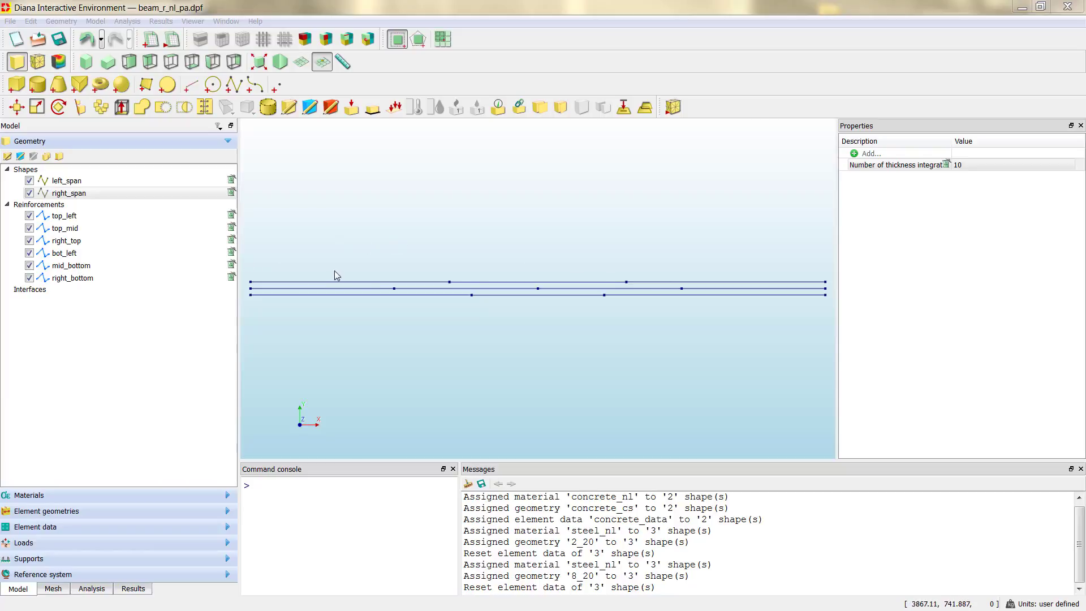
Step: Set the mesh seeding of the four edges of left_span and right_span to 8 divisions, previewing it before applying
left_click(268, 108)
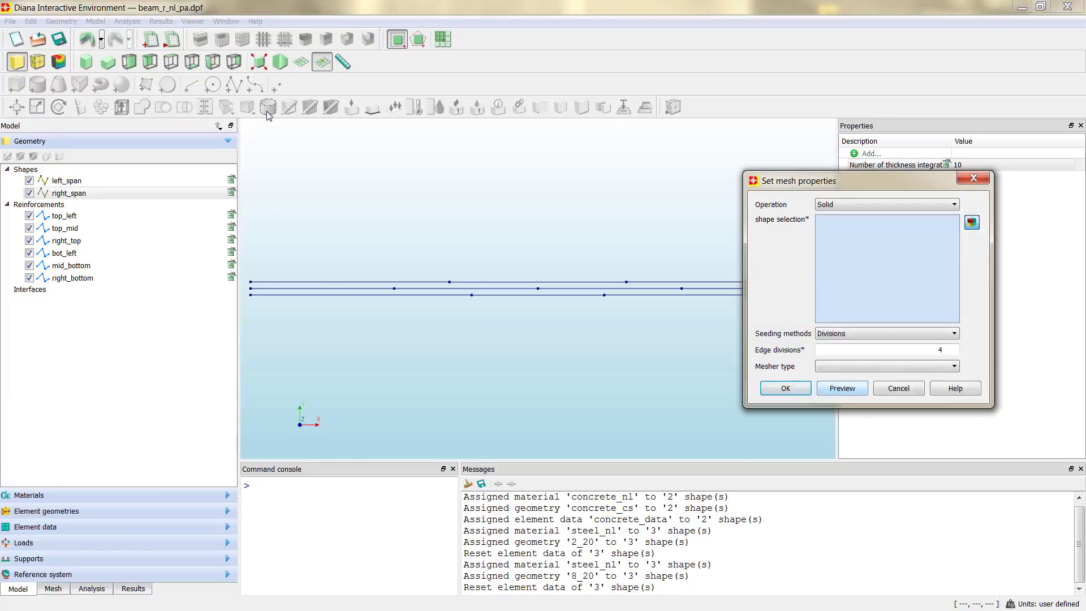
left_click(841, 204)
left_click(822, 236)
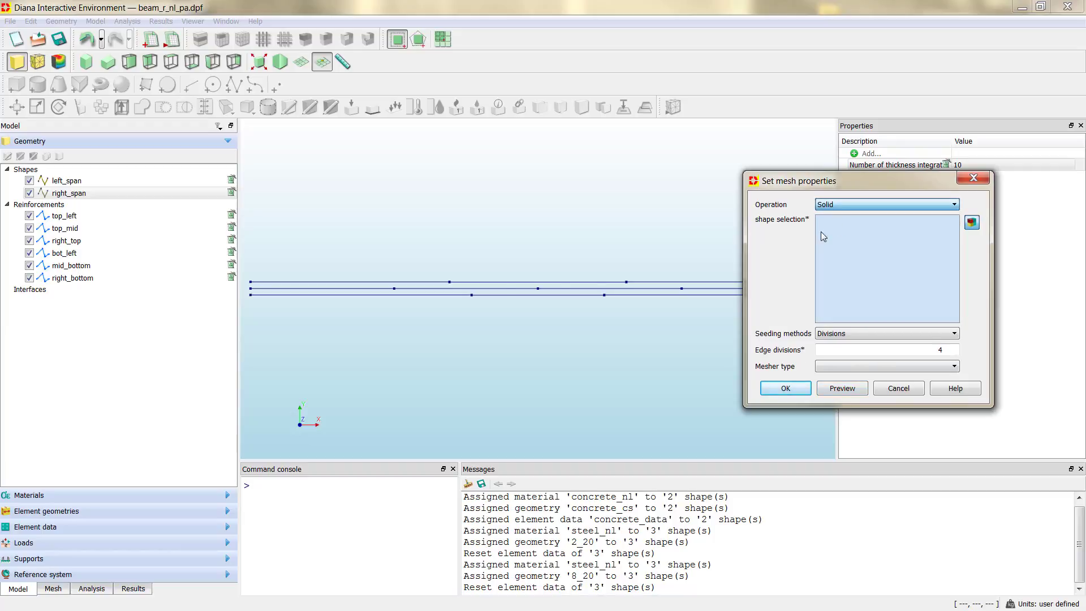
key("Down")
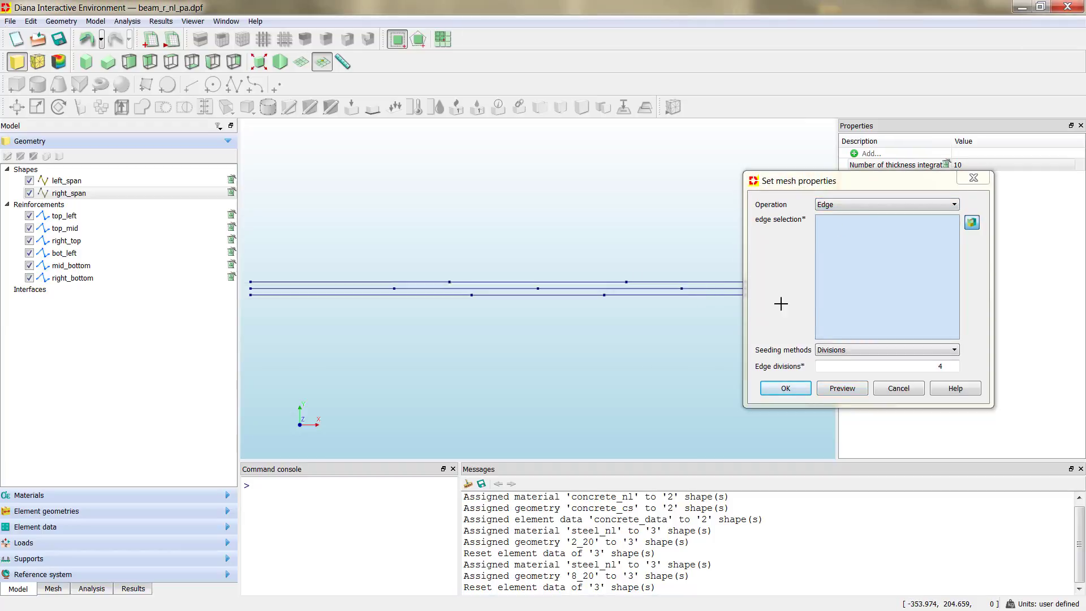
left_click(848, 289)
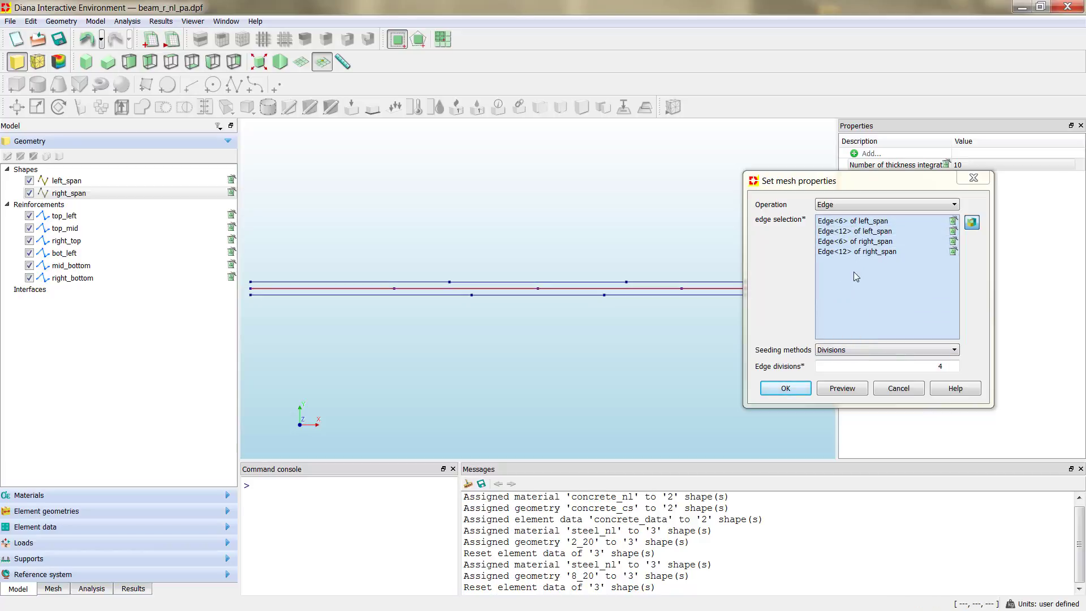
double_click(921, 367)
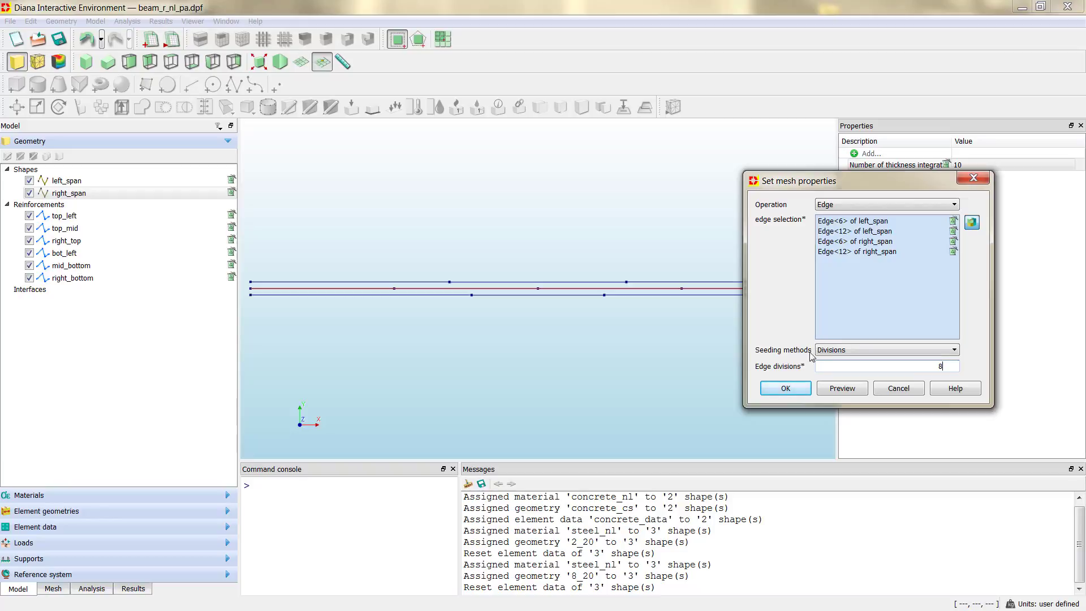
left_click(842, 388)
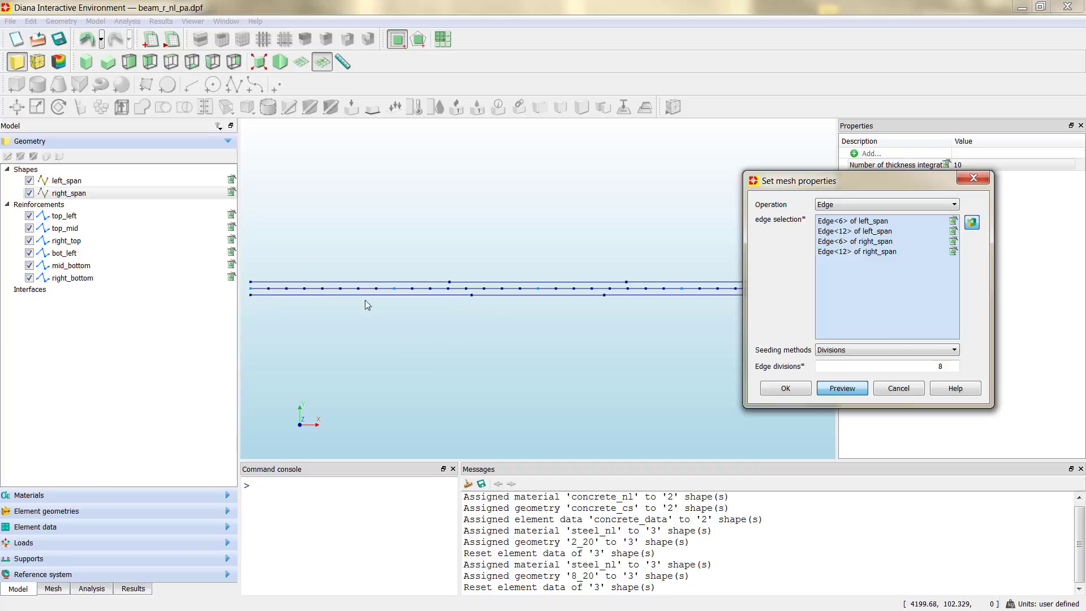
left_click(798, 390)
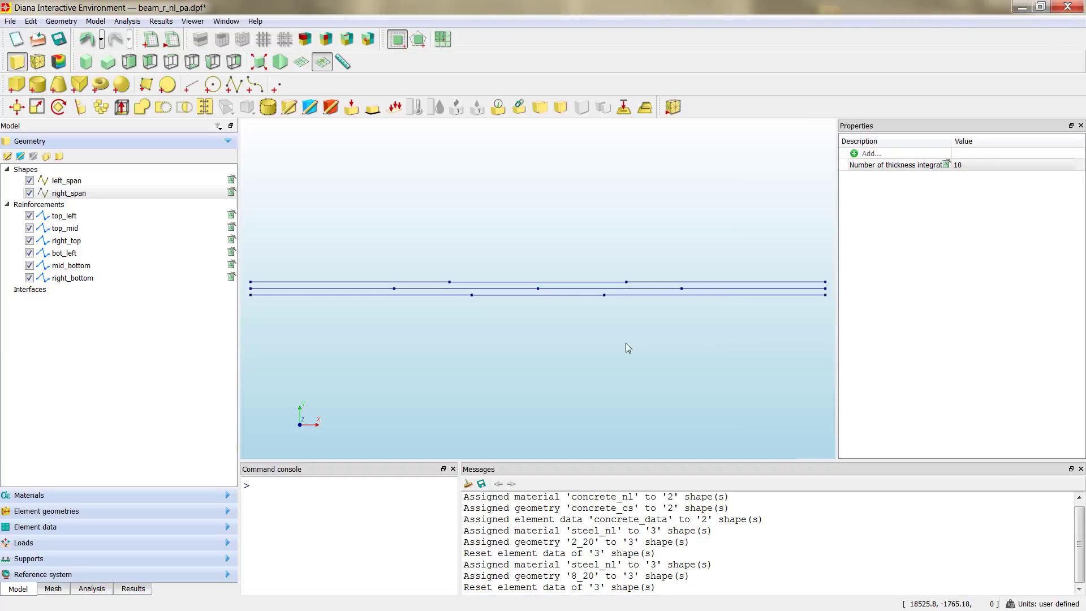
Step: Generate the finite element mesh of the beam and save the project
left_click(674, 108)
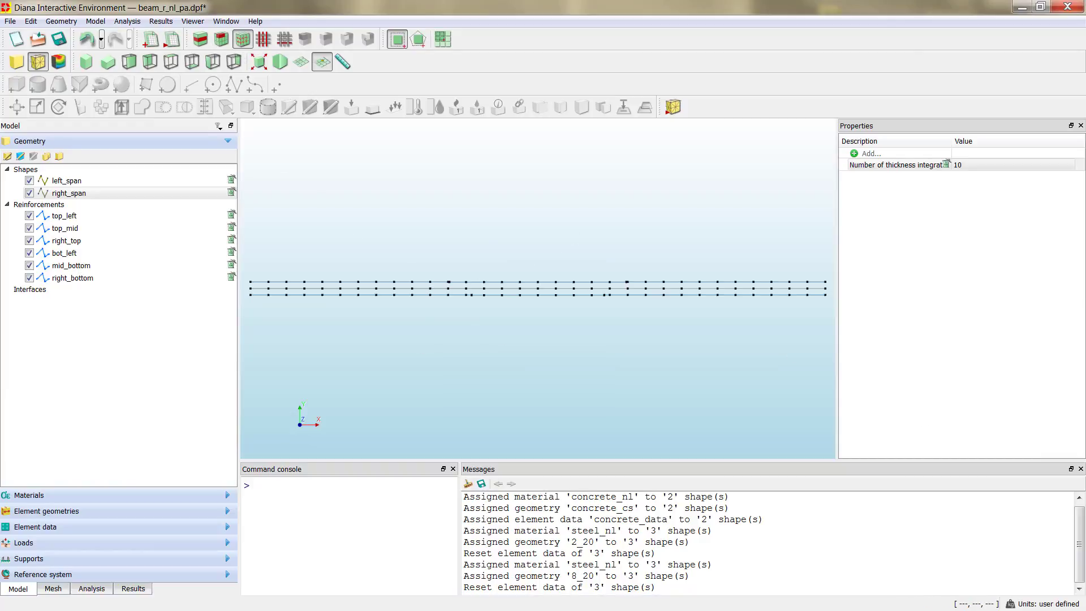
key("ctrl+s")
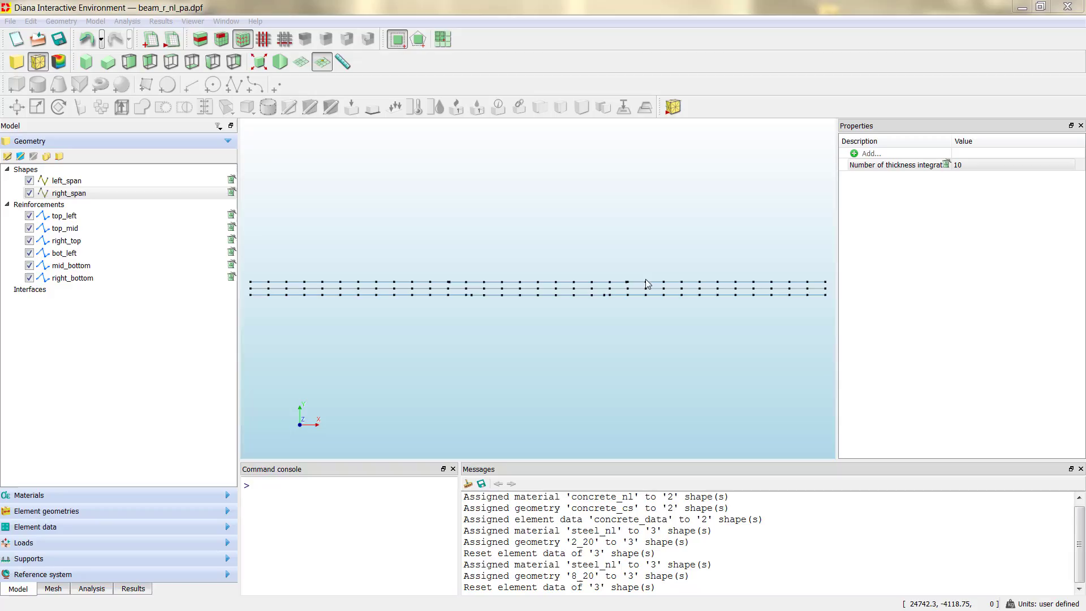
Step: Remove the existing analysis Analysis1 from the project
left_click(93, 588)
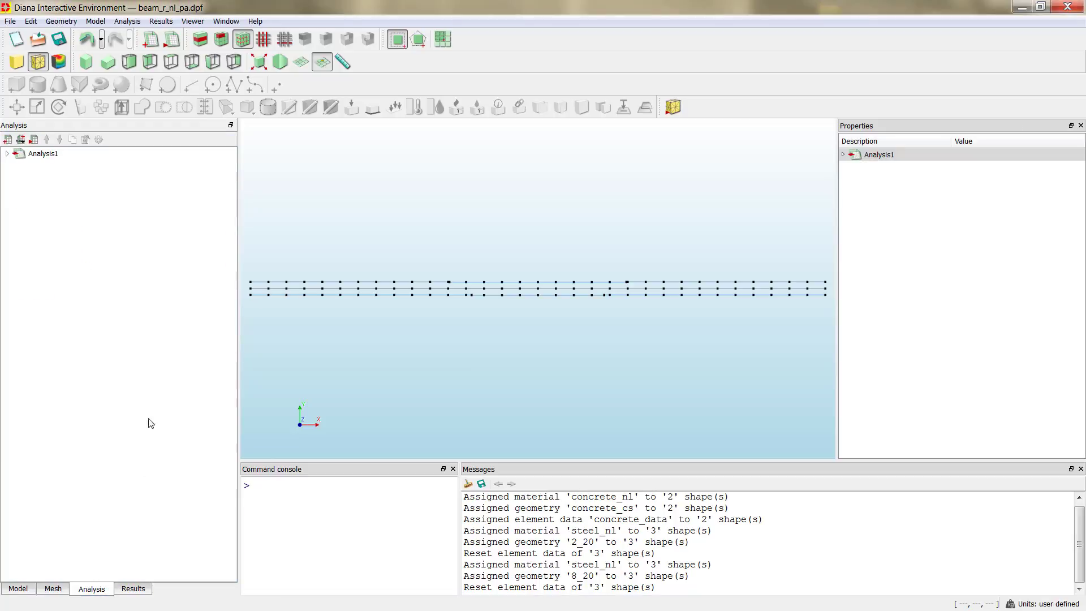
right_click(39, 157)
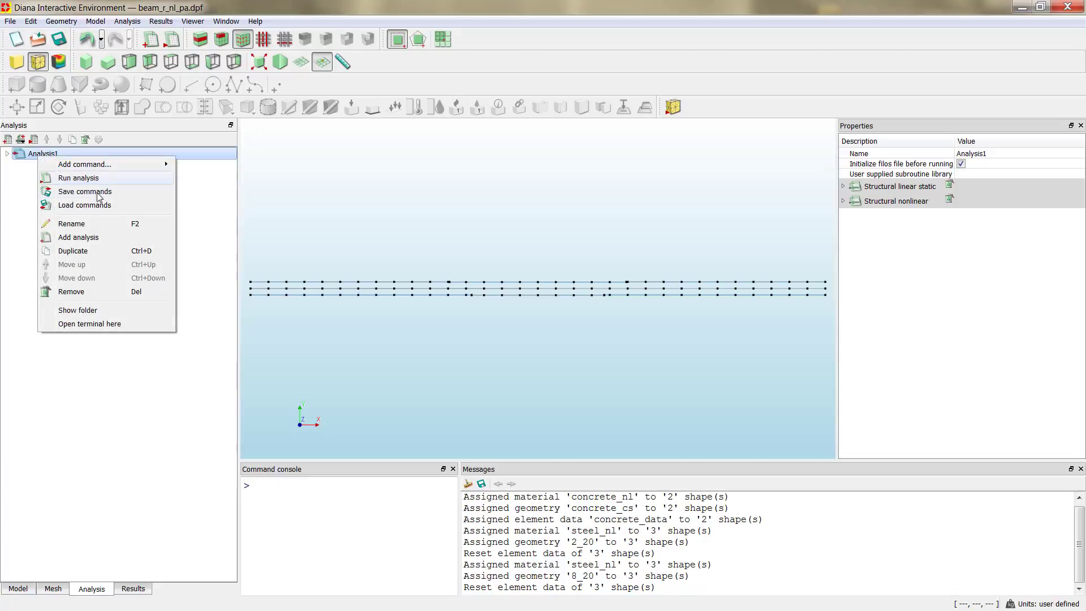
left_click(72, 292)
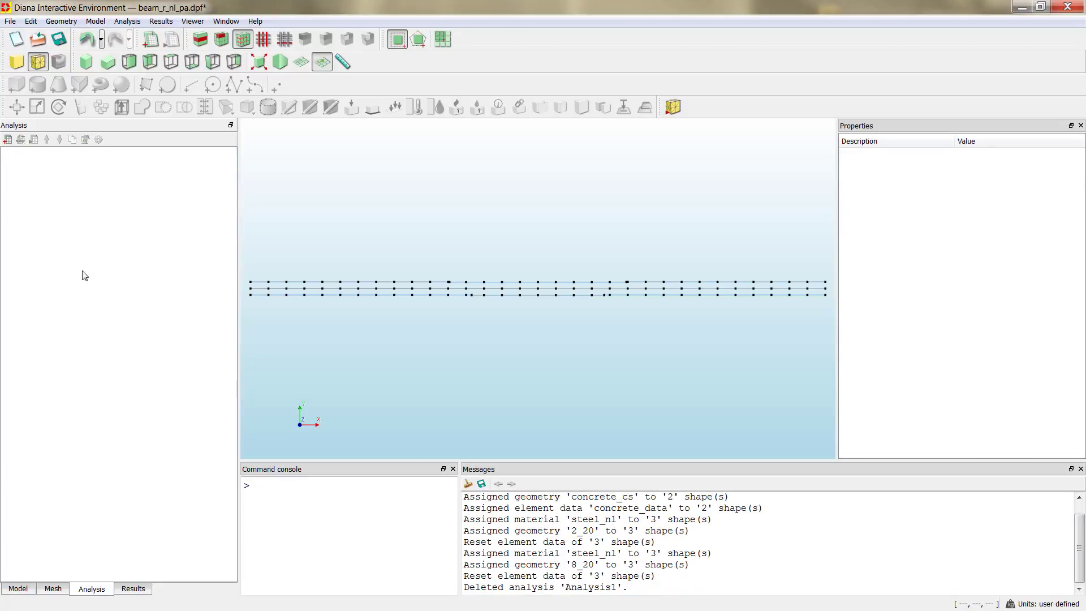
Step: Create a new analysis containing a Structural nonlinear command, expand its settings and save the project
left_click(8, 140)
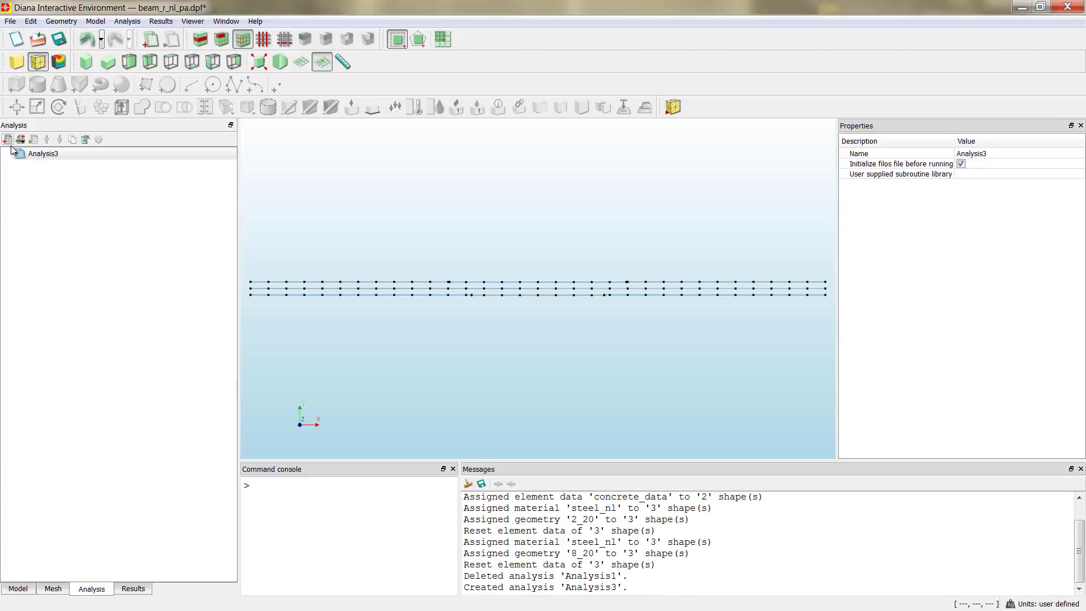
right_click(46, 156)
mouse_move(71, 166)
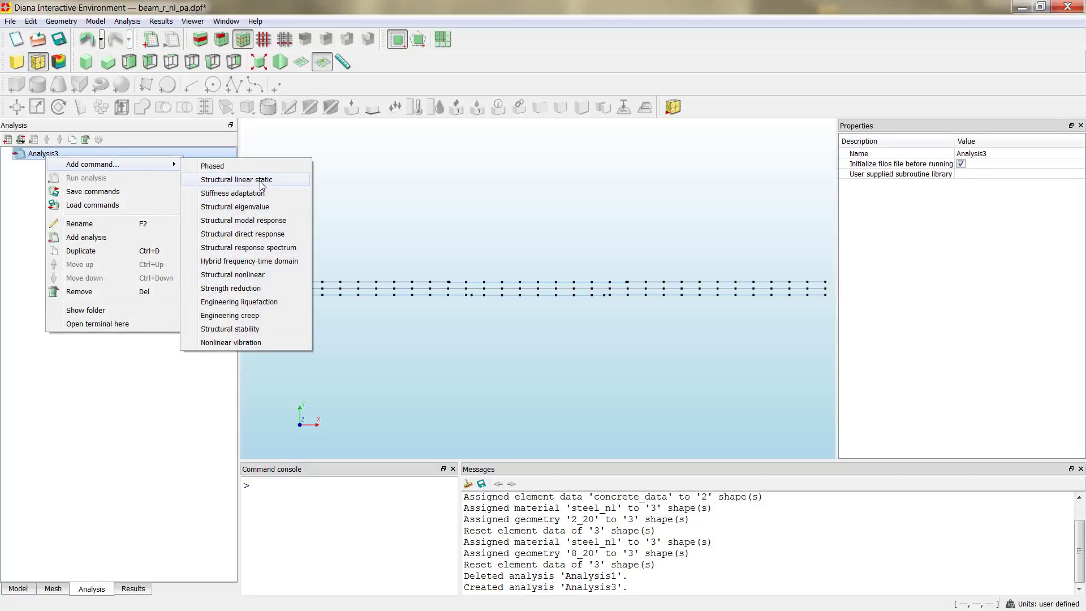
left_click(232, 275)
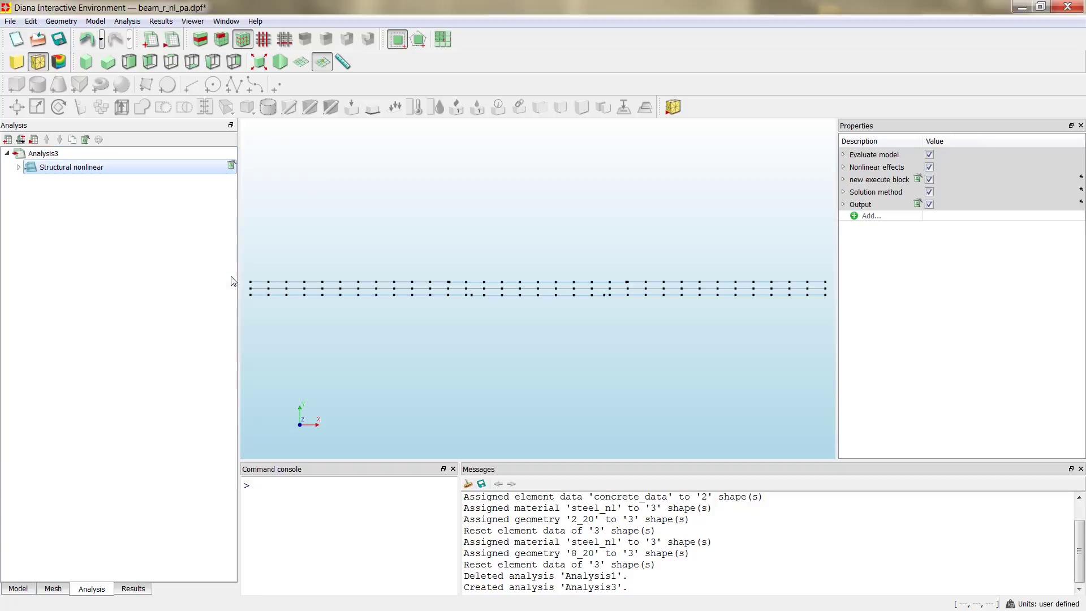
left_click(19, 168)
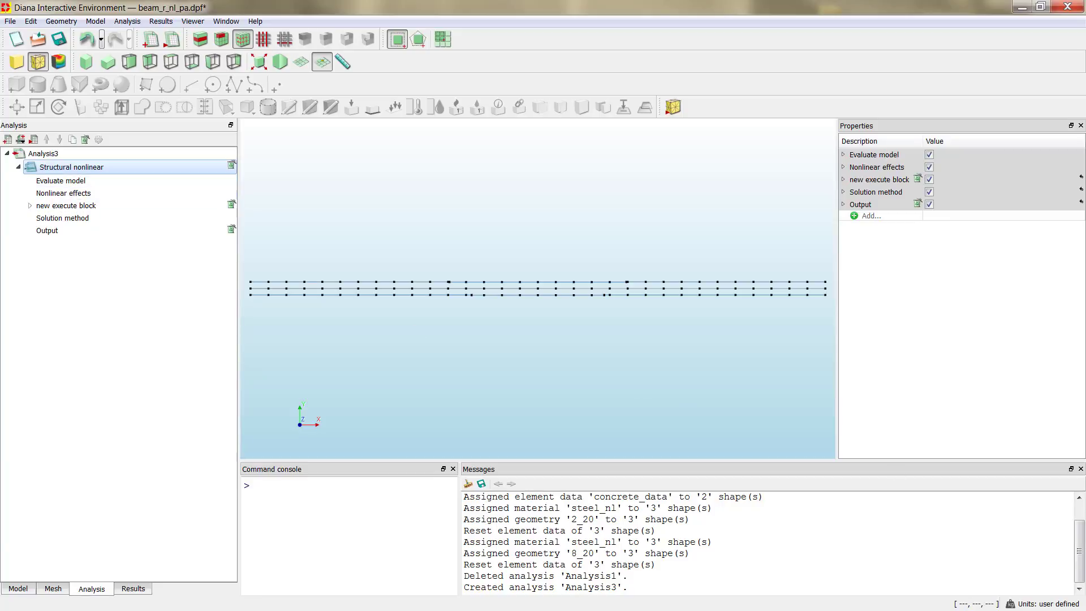
key("ctrl+s")
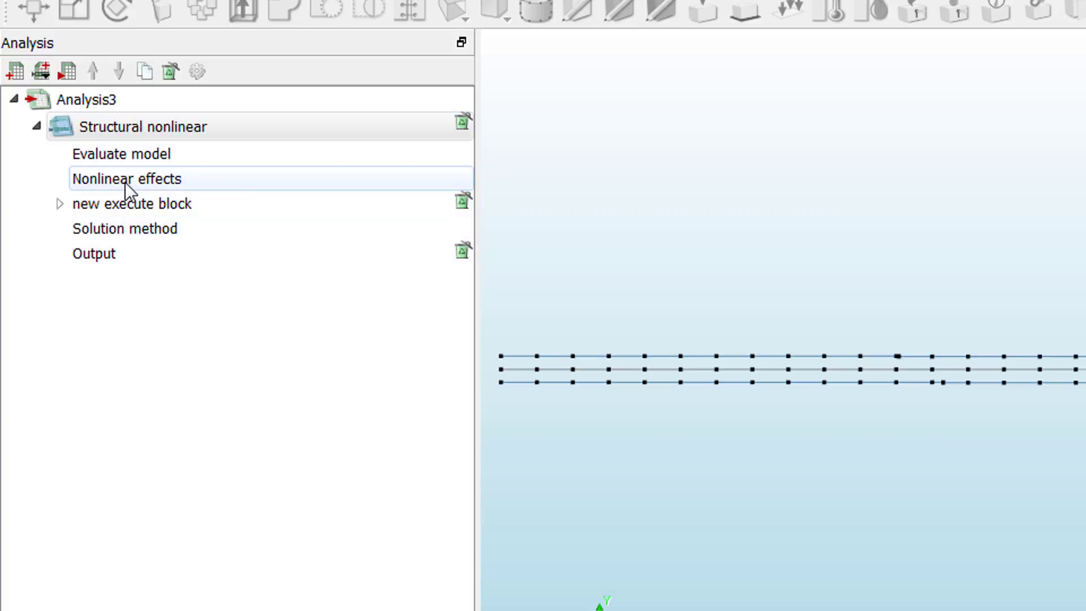
Step: Expand the new execute block of the Structural nonlinear command and rename it permanent
left_click(106, 182)
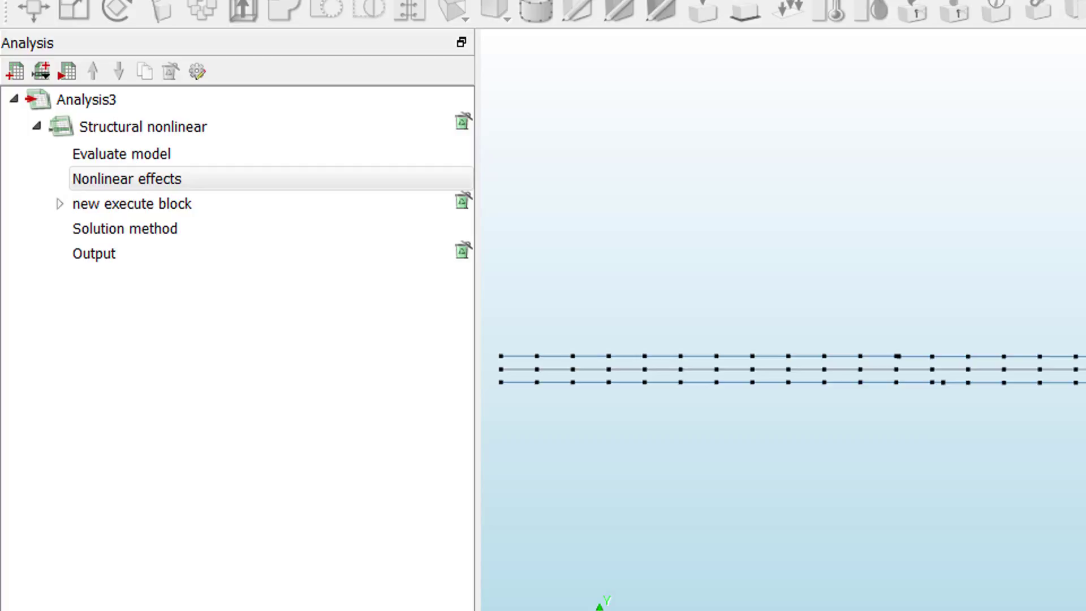
key("Down")
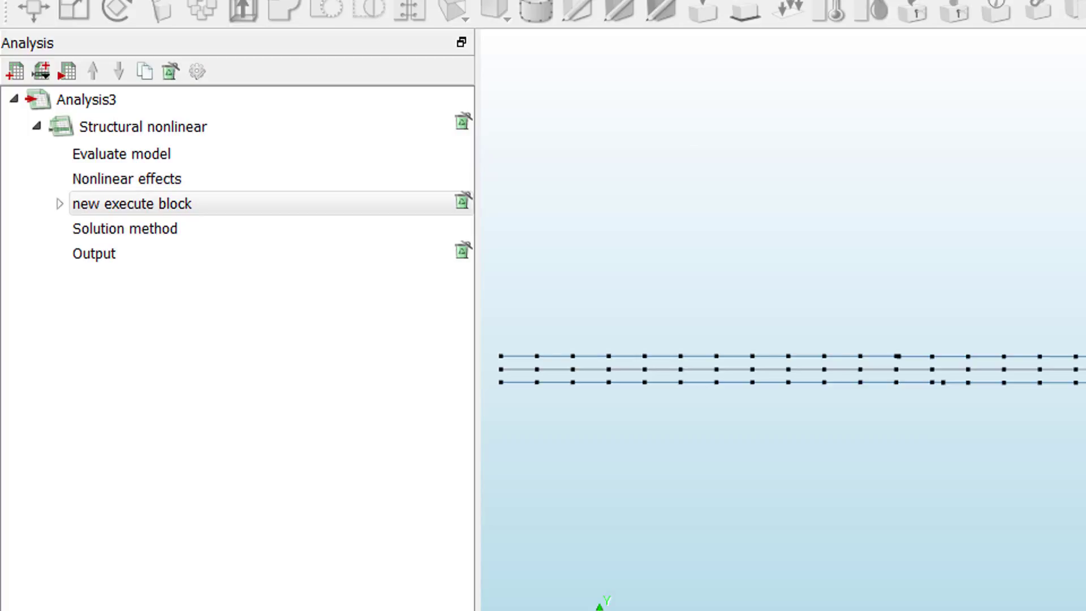
left_click(126, 178)
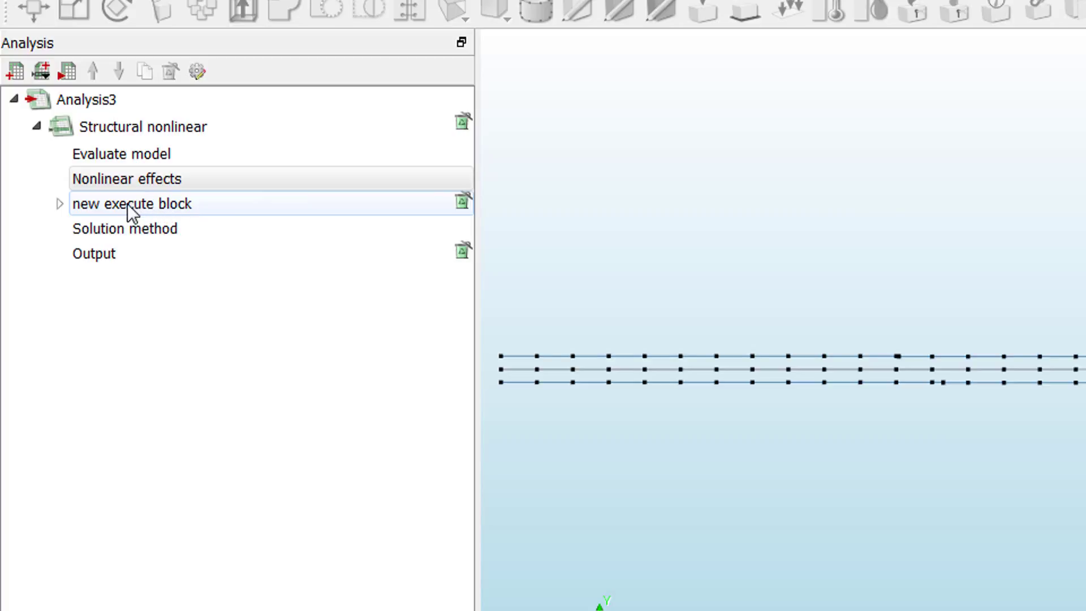
left_click(60, 204)
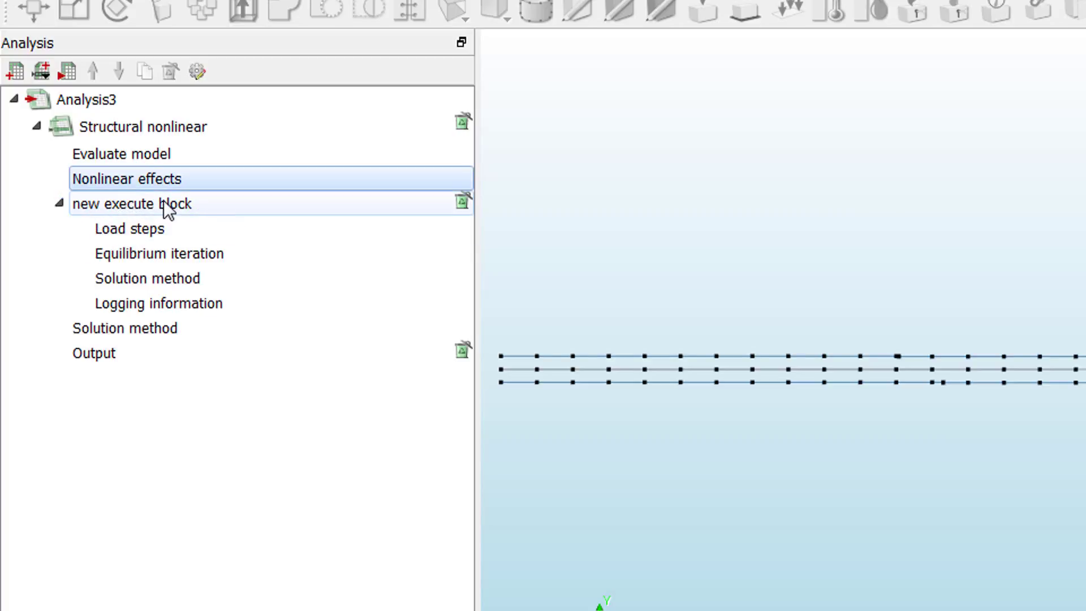
left_click(163, 204)
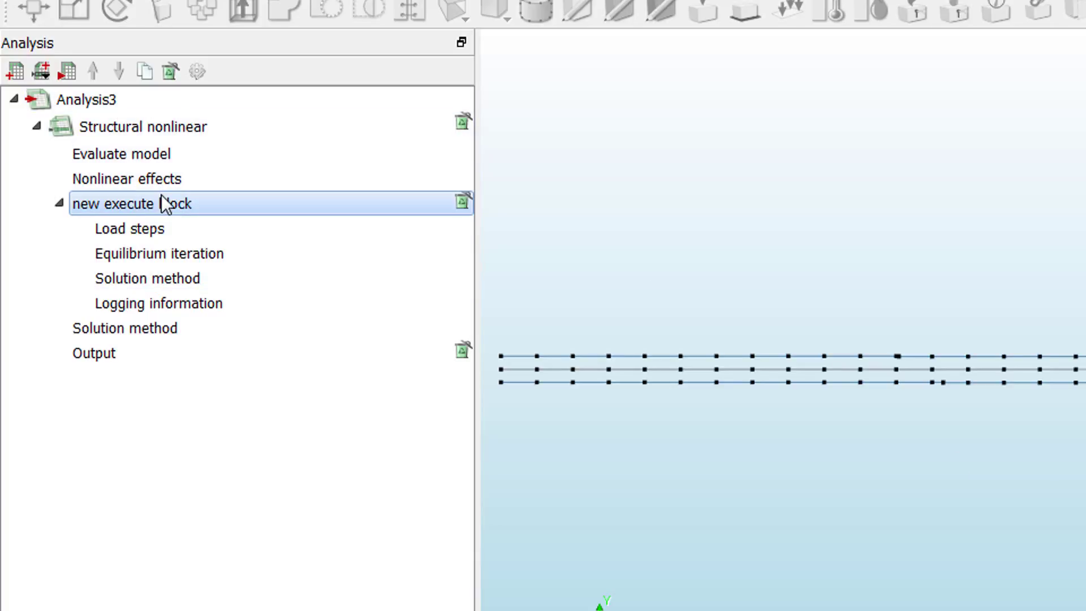
left_click(171, 204)
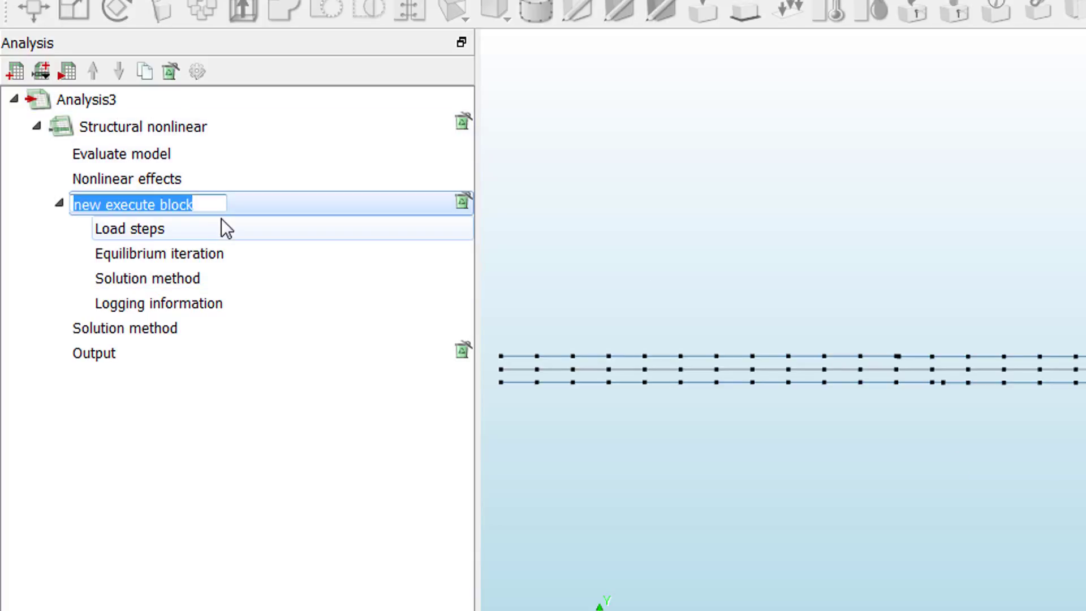
type("permanent")
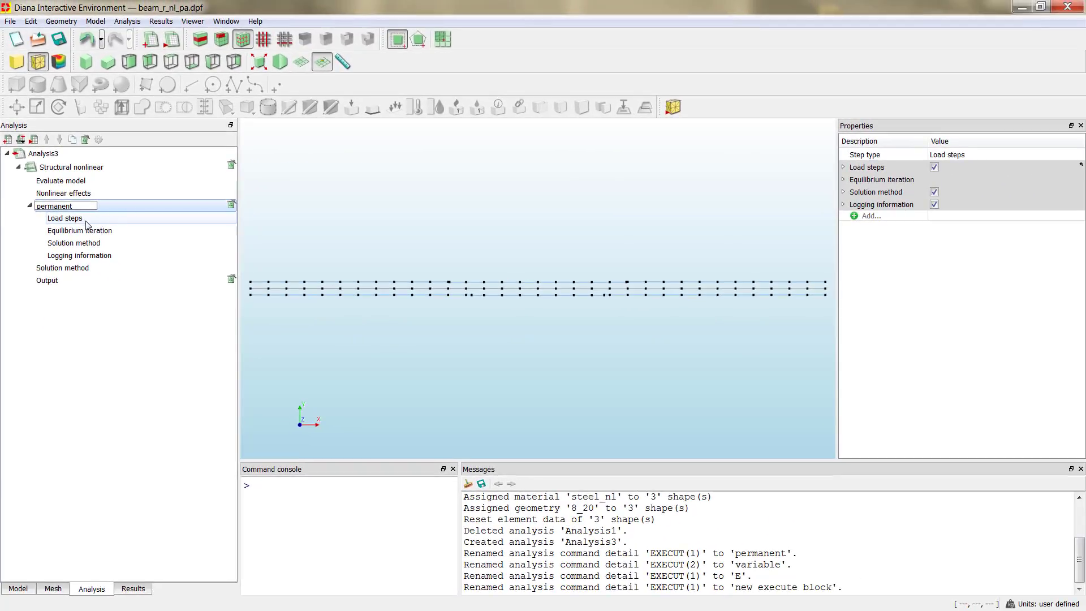
Step: Select Geometry load combination 5 as the load set for the permanent block's load steps
left_click(103, 222)
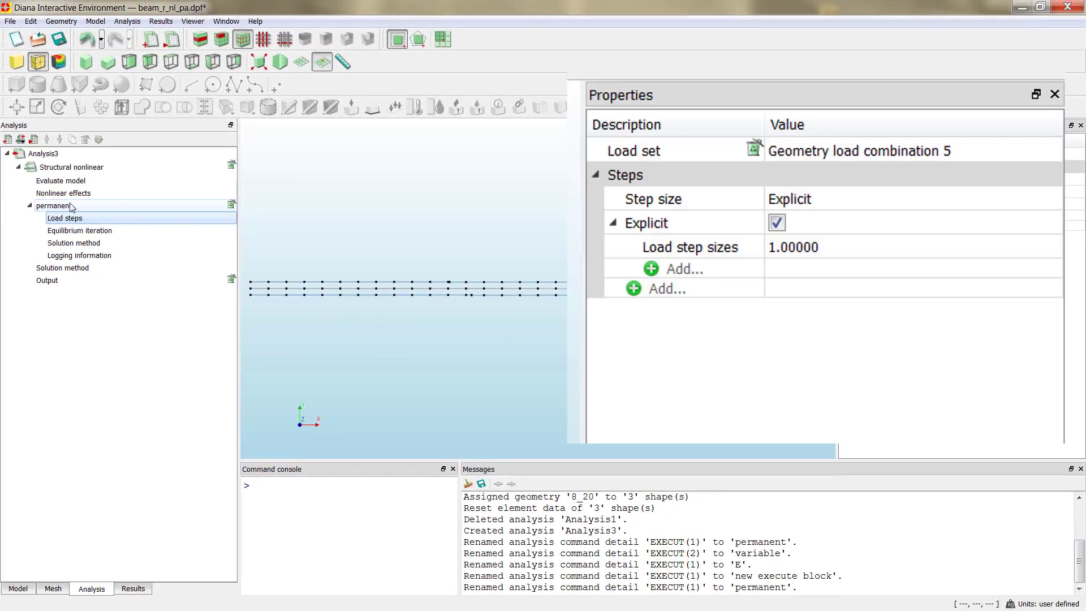
left_click(896, 151)
left_click(897, 152)
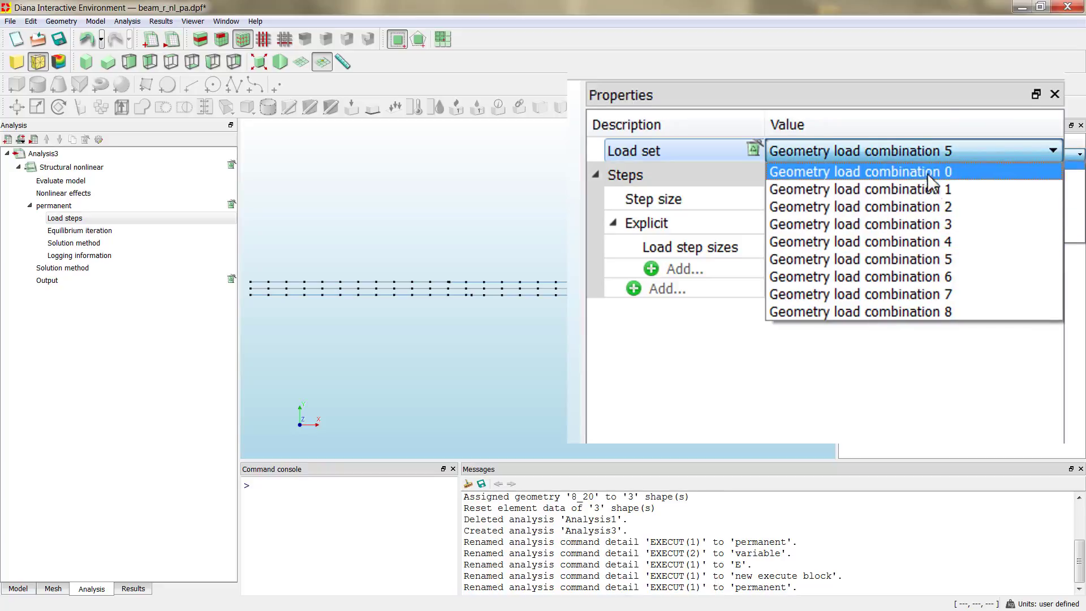
left_click(915, 259)
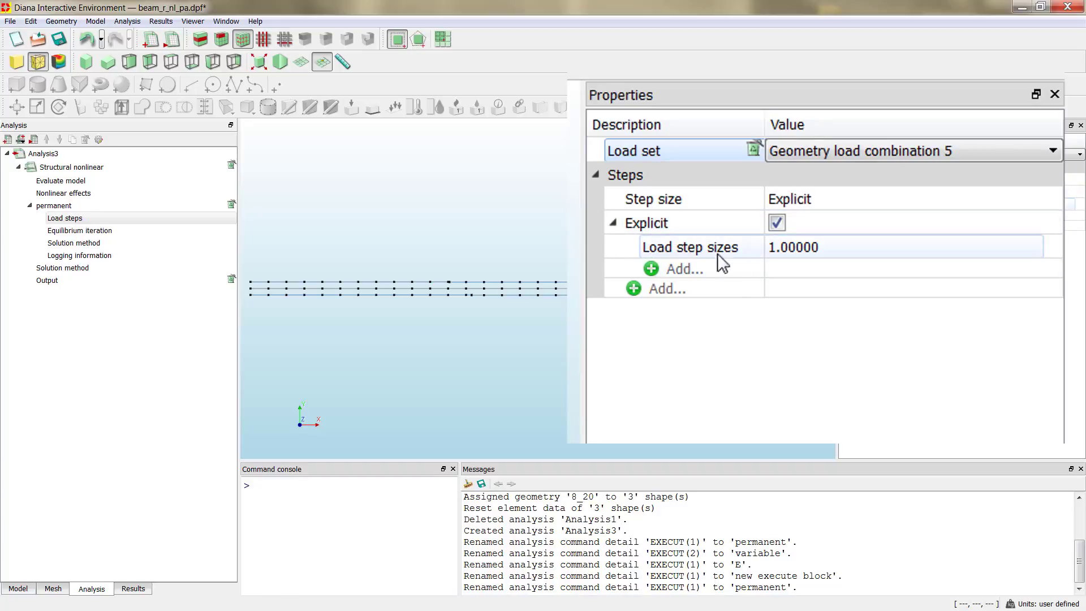
Step: Set the explicit load step sizes of the permanent block to 0.1(10)
left_click(821, 245)
left_click(822, 245)
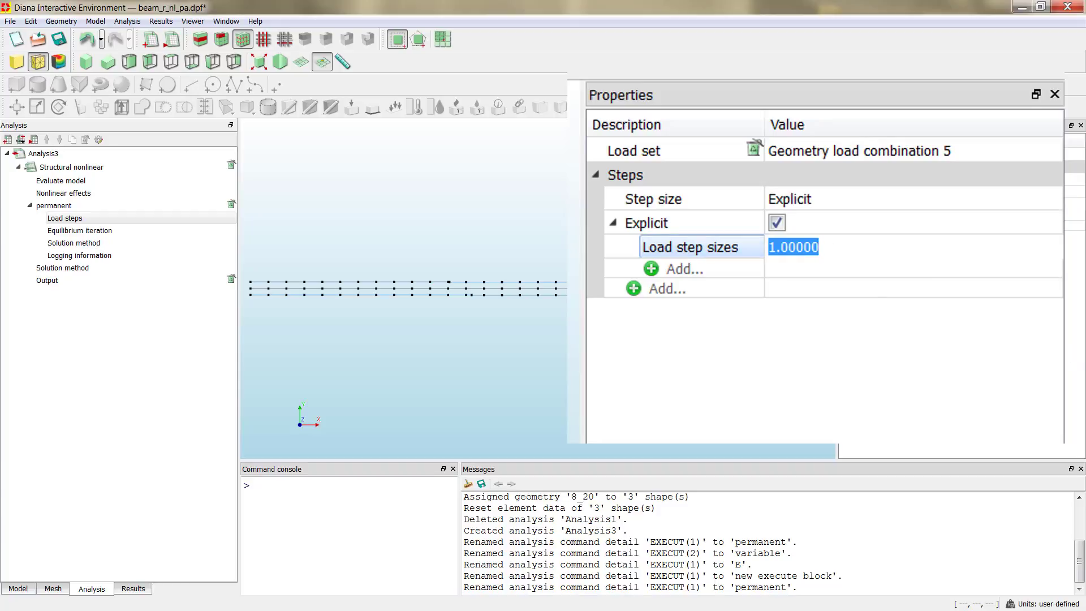
left_click(833, 240)
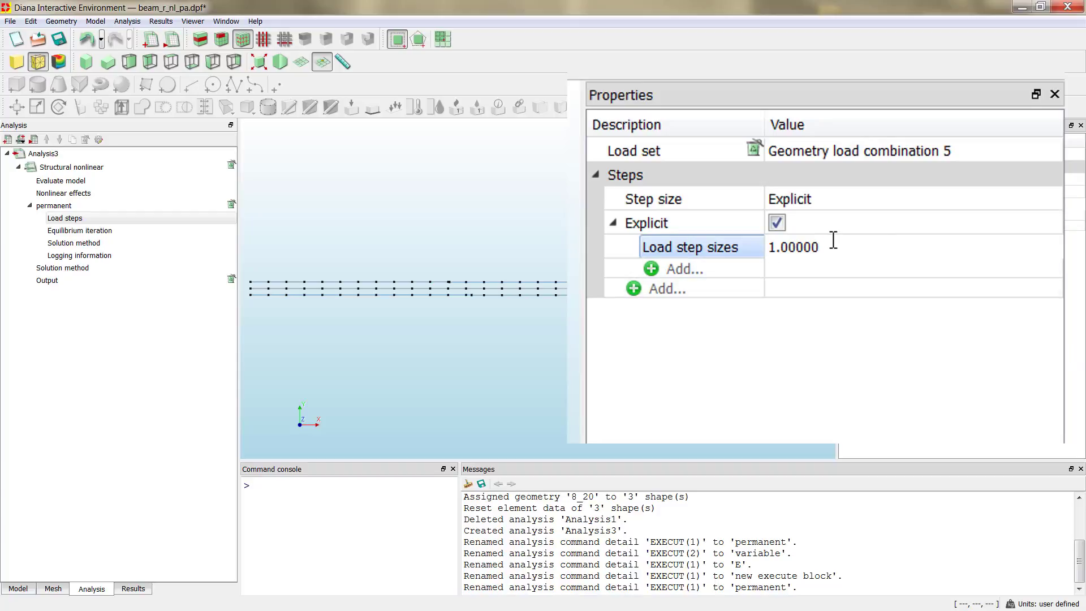
left_click_drag(832, 245, 768, 253)
type("1(10)")
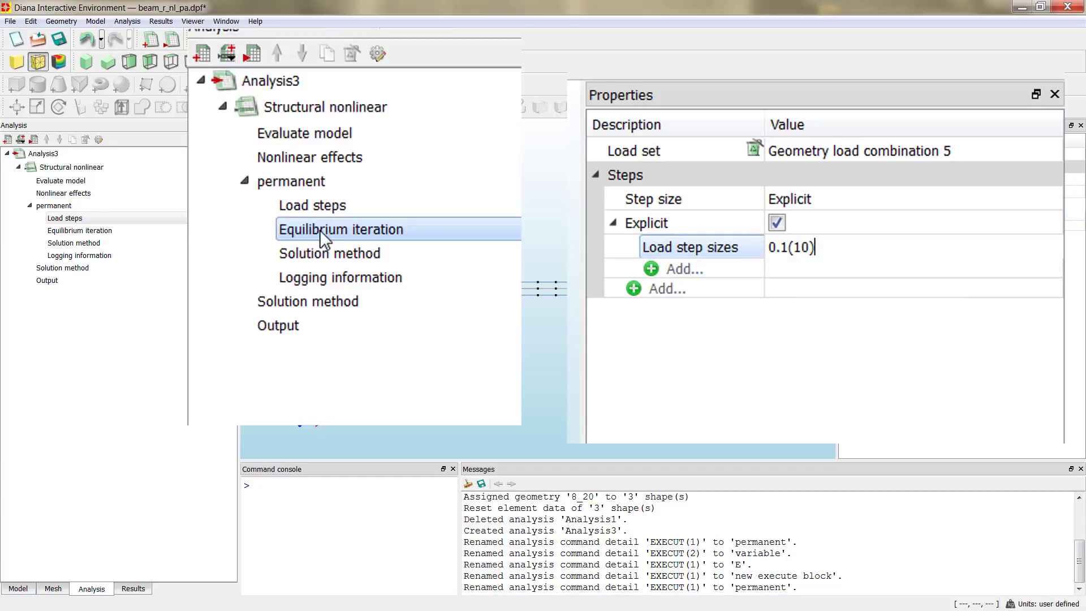
Step: Set the permanent block's maximum number of equilibrium iterations to 40, and review its solution method and logging settings
left_click(71, 231)
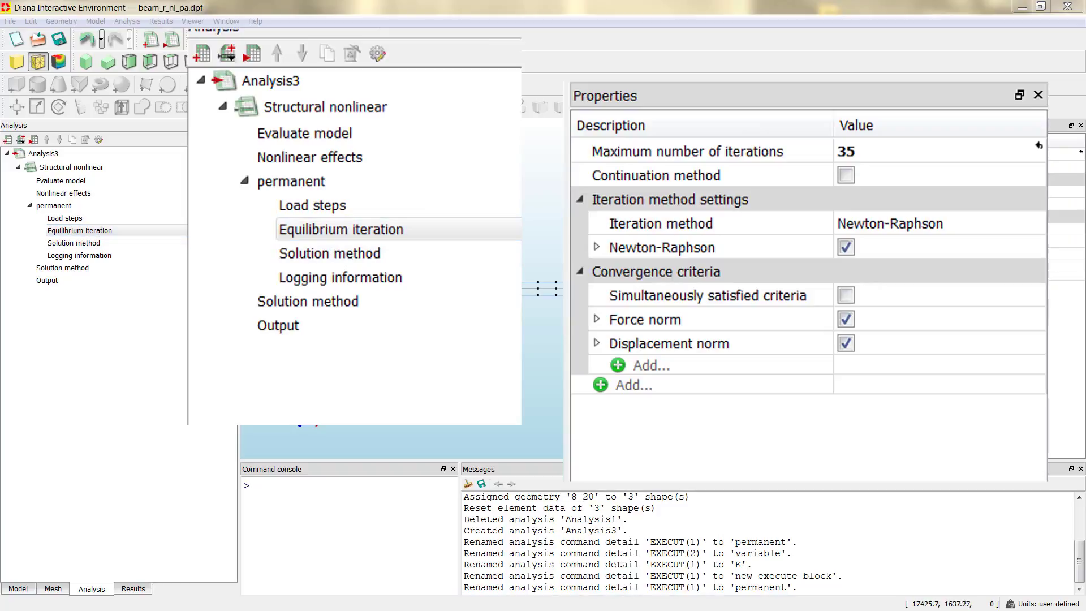
left_click(905, 154)
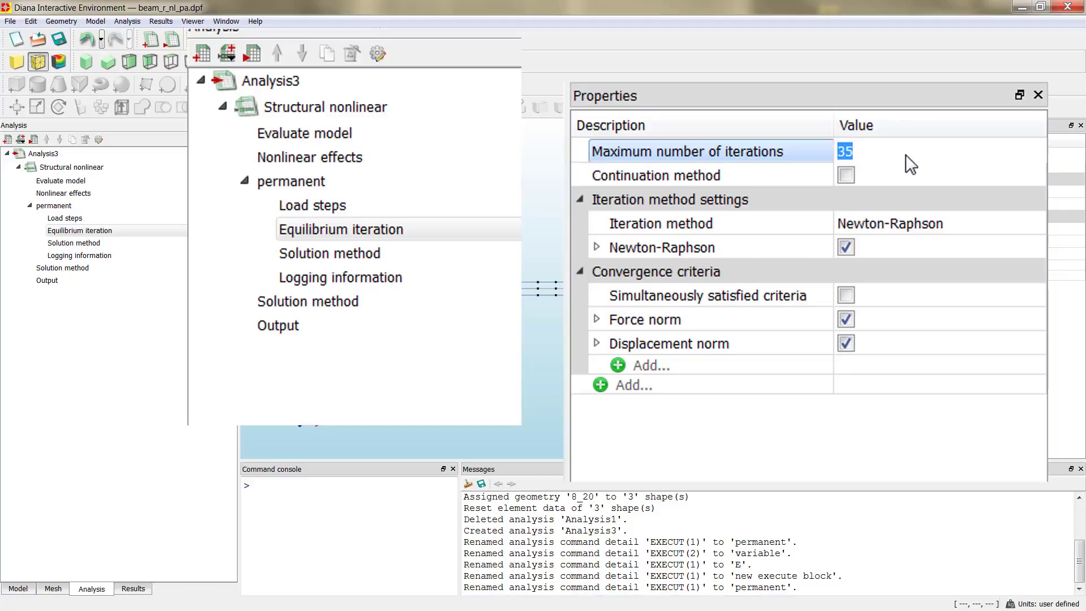
type("40")
left_click(749, 178)
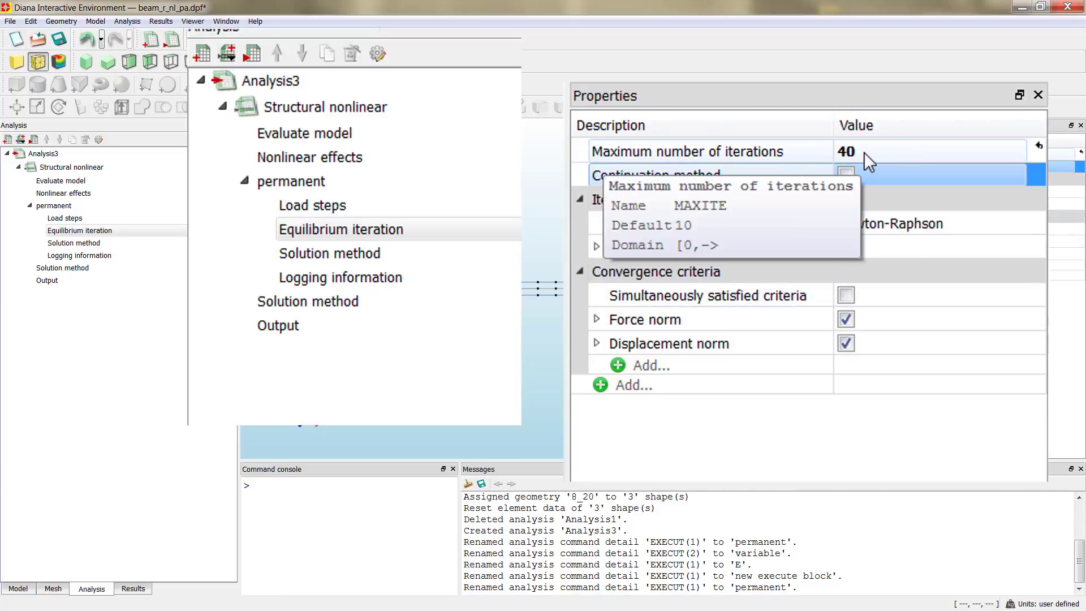
left_click(108, 246)
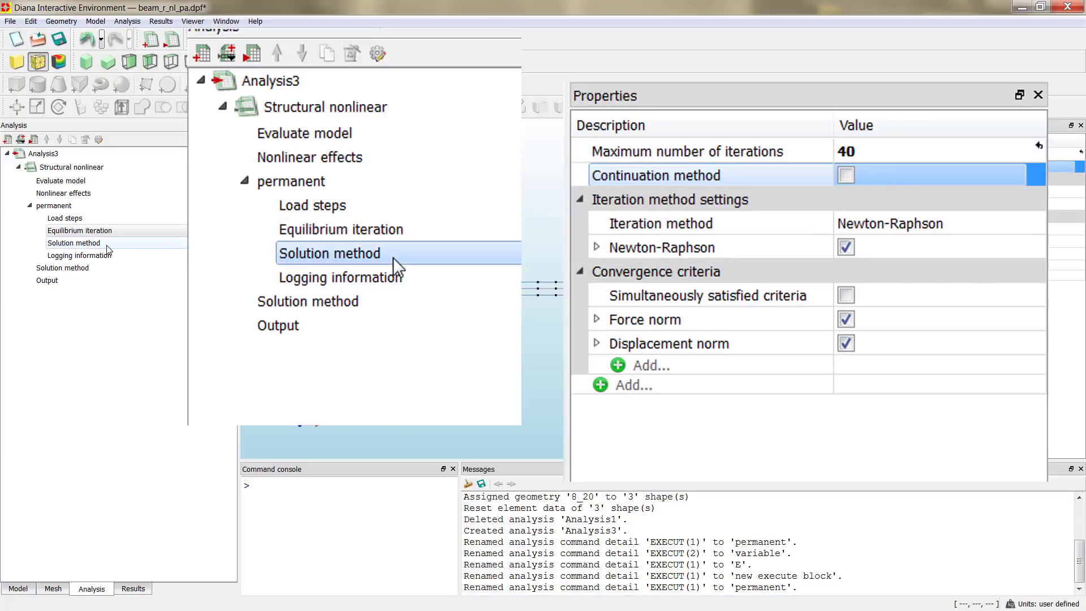
left_click(103, 256)
left_click(103, 245)
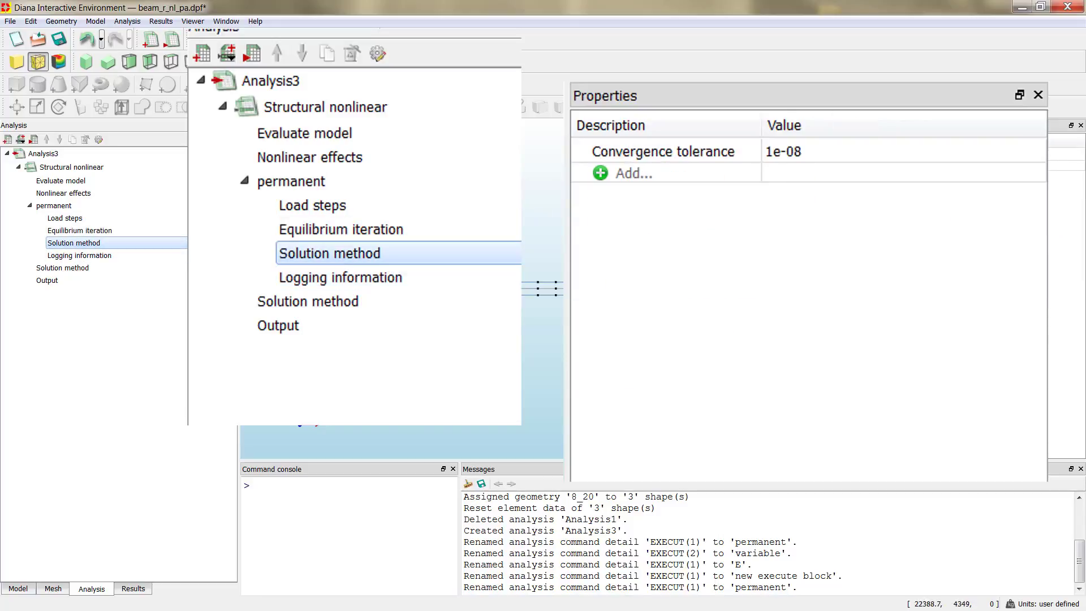
left_click(116, 257)
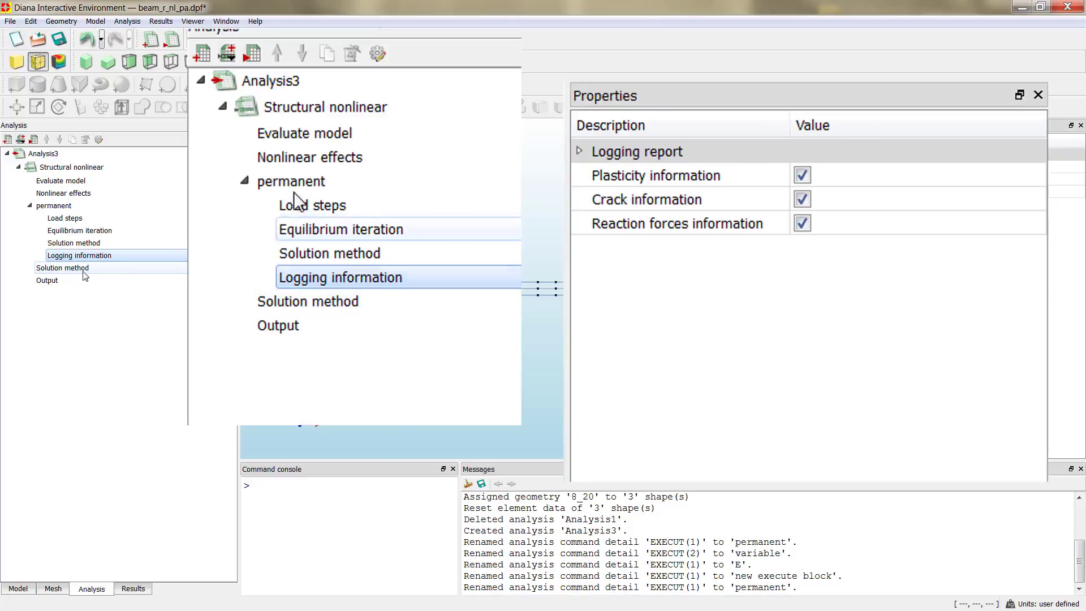
left_click(69, 205)
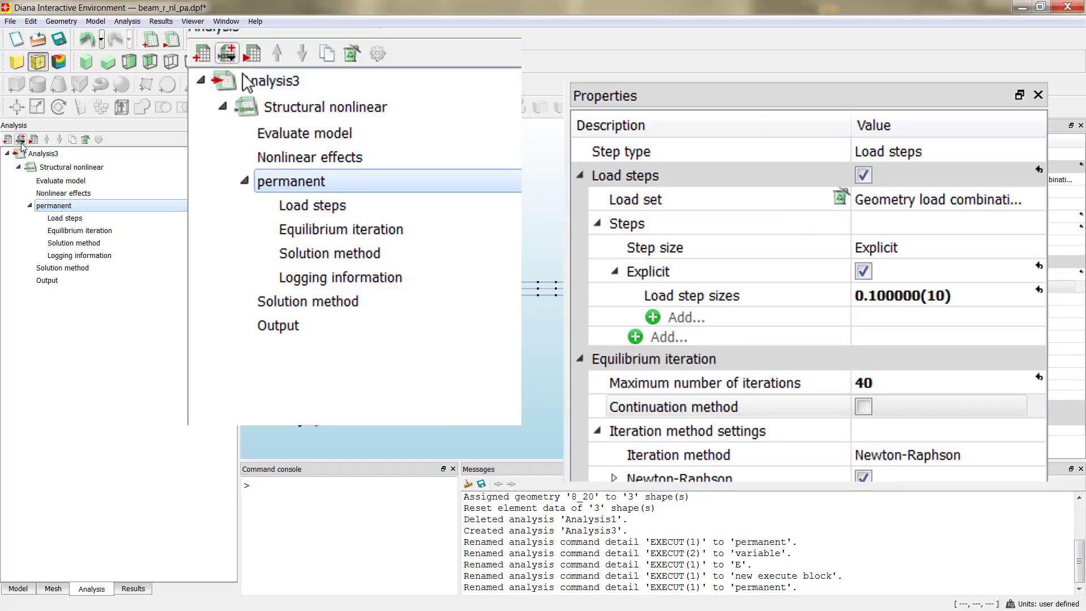
Step: Add a second execute block to the Structural nonlinear command and name it Variable
right_click(71, 168)
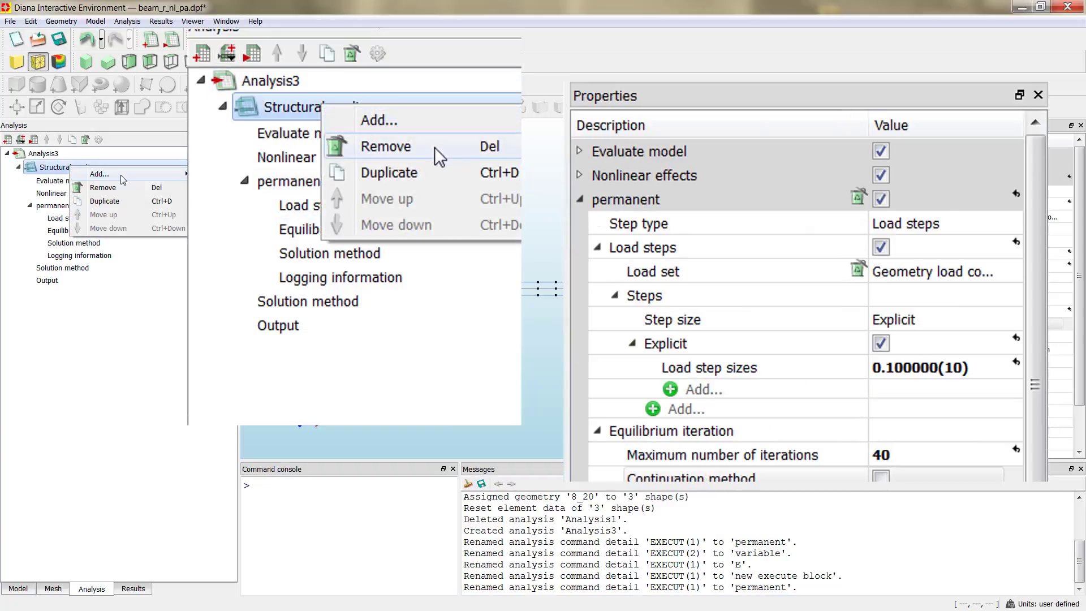
left_click(96, 175)
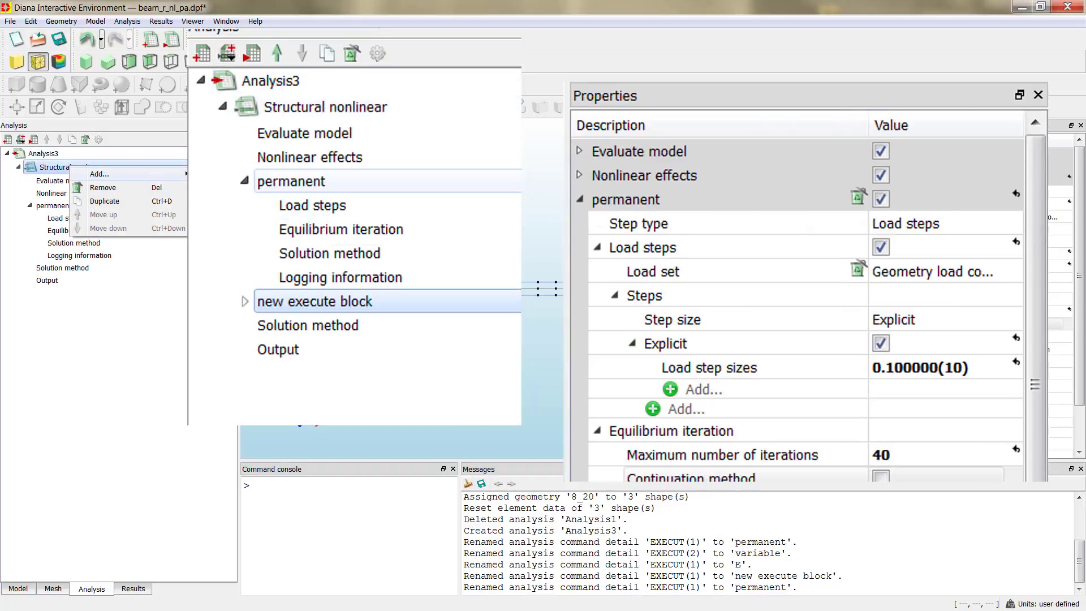
left_click(74, 270)
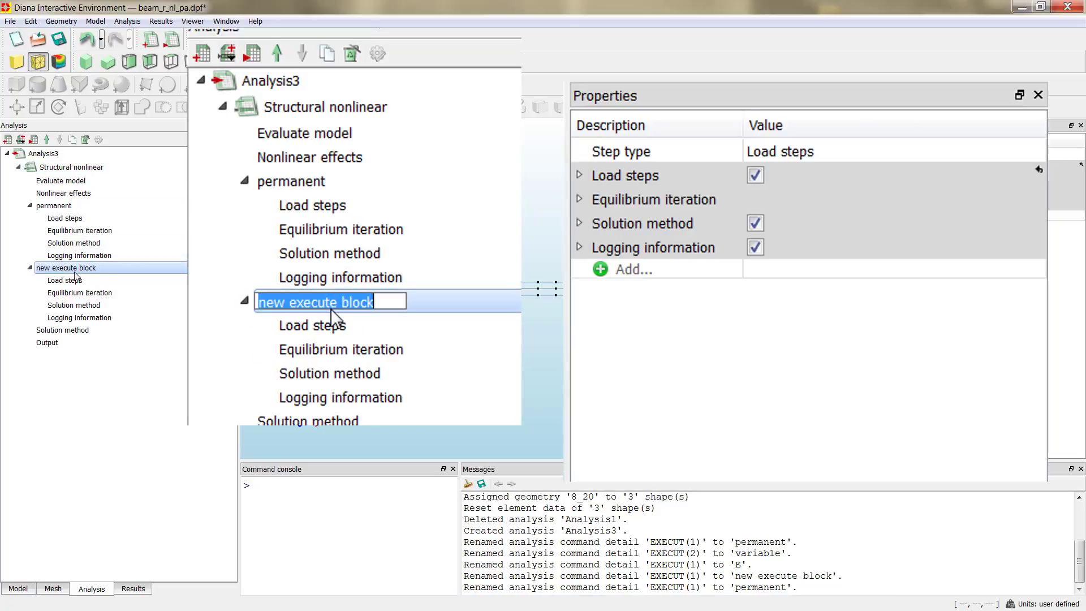
type("Varai")
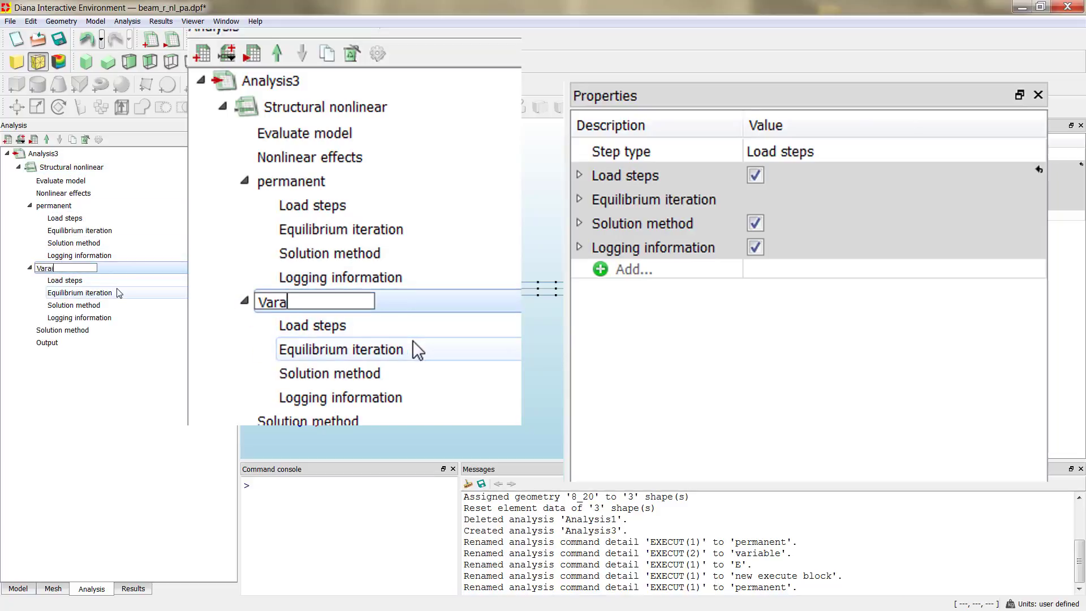
key("BackSpace")
key("BackSpace")
type("iable")
Step: Select Geometry load combination 6 as the load set for the Variable block's load steps
left_click(131, 283)
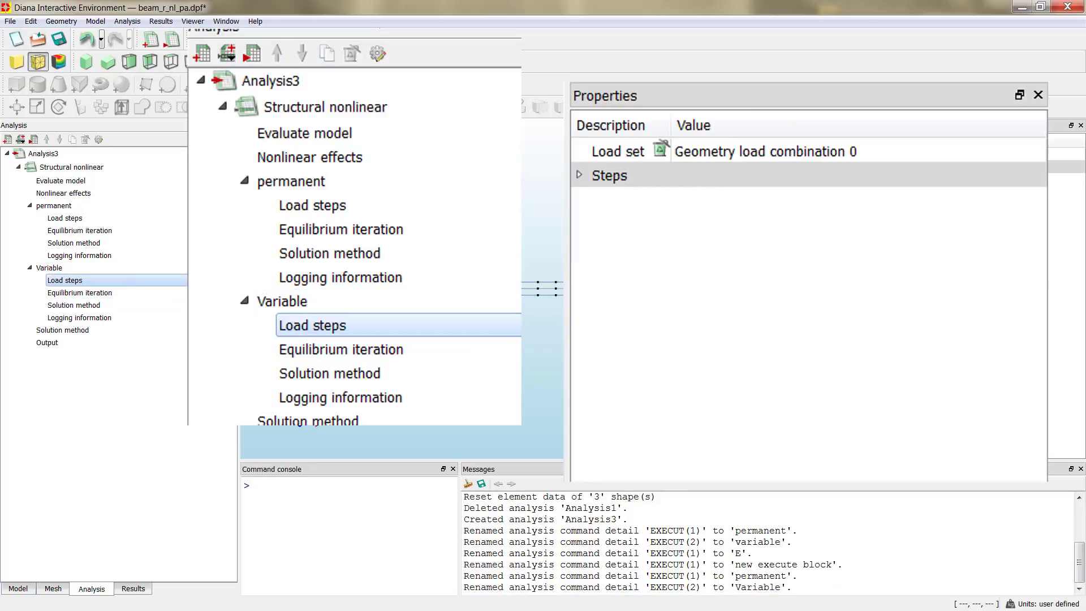
left_click(821, 157)
left_click(837, 155)
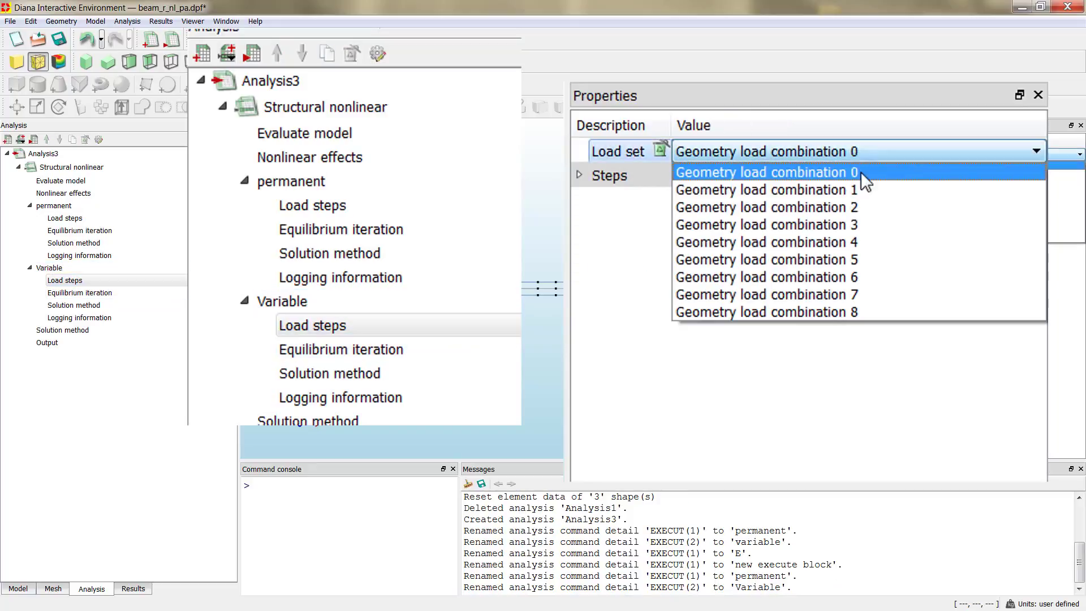
left_click(877, 274)
Step: Expand the step settings of the Variable block and set its explicit load step sizes to 0.05(20)
left_click(579, 176)
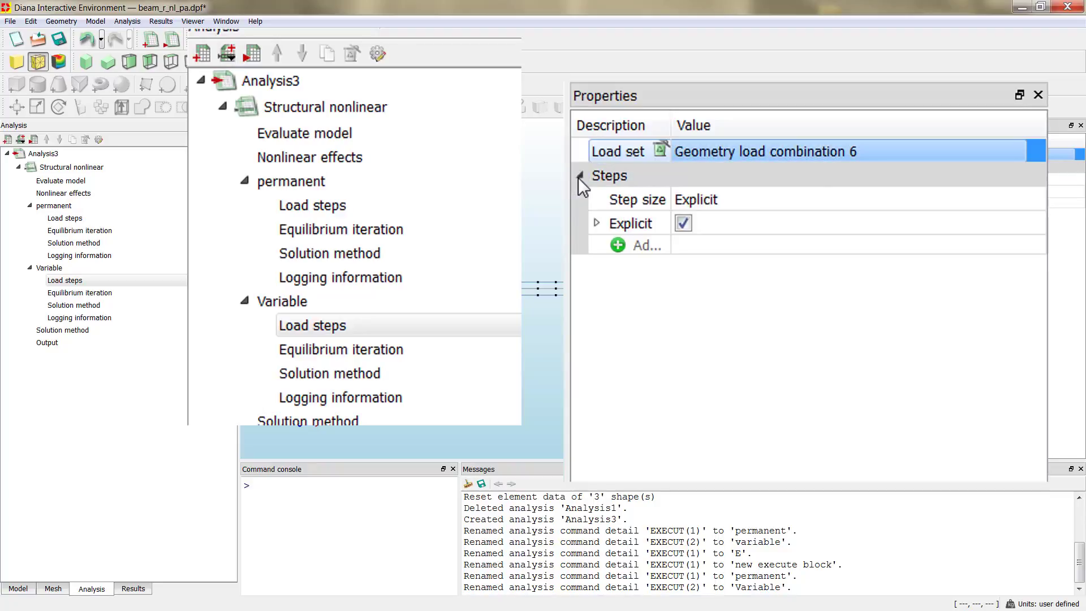
left_click(596, 223)
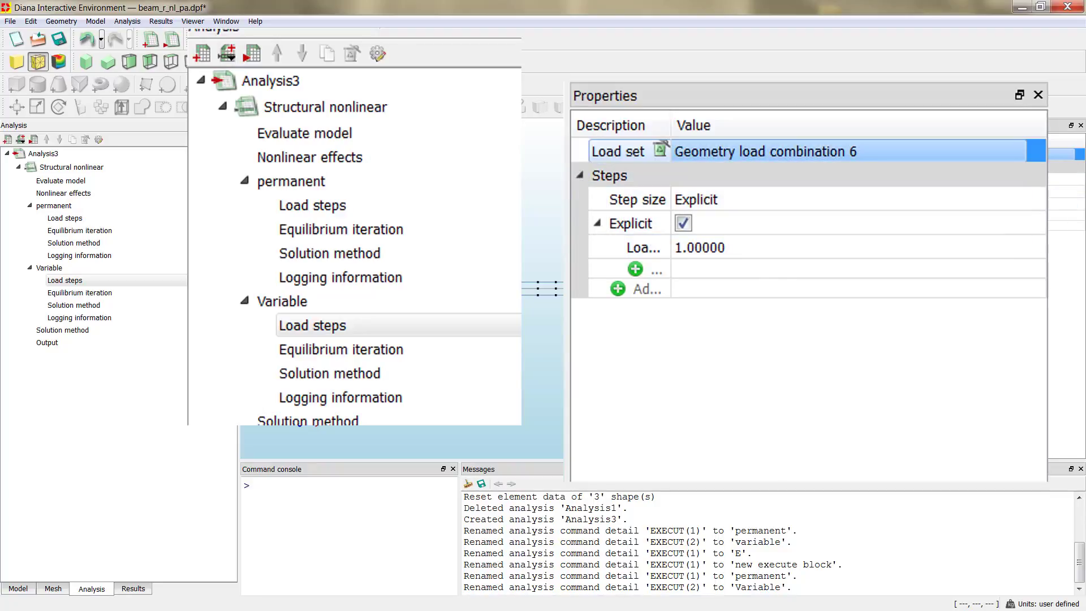
left_click(728, 247)
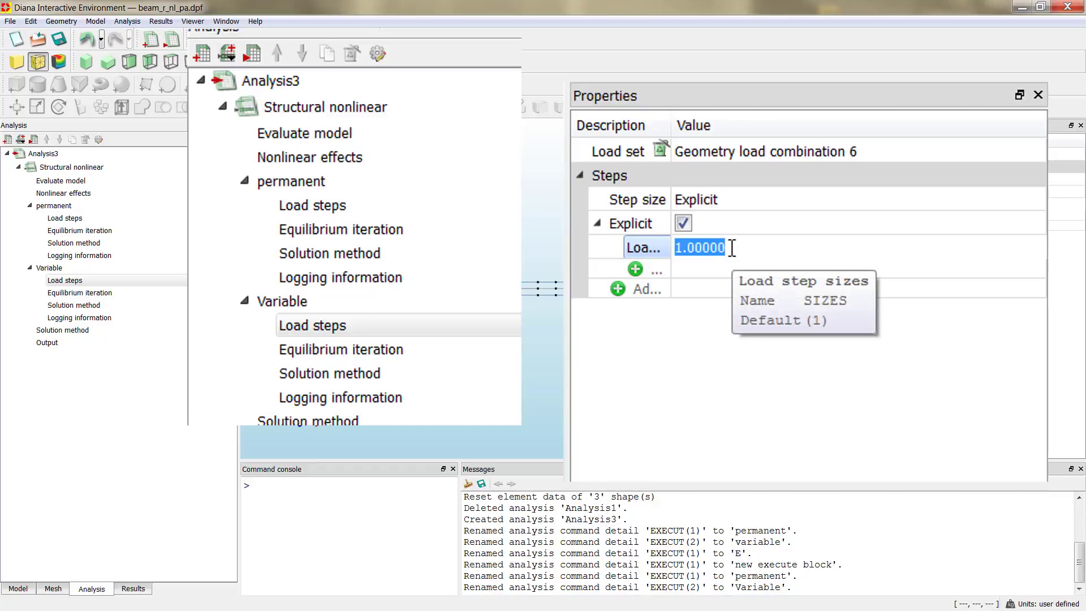
type("0.")
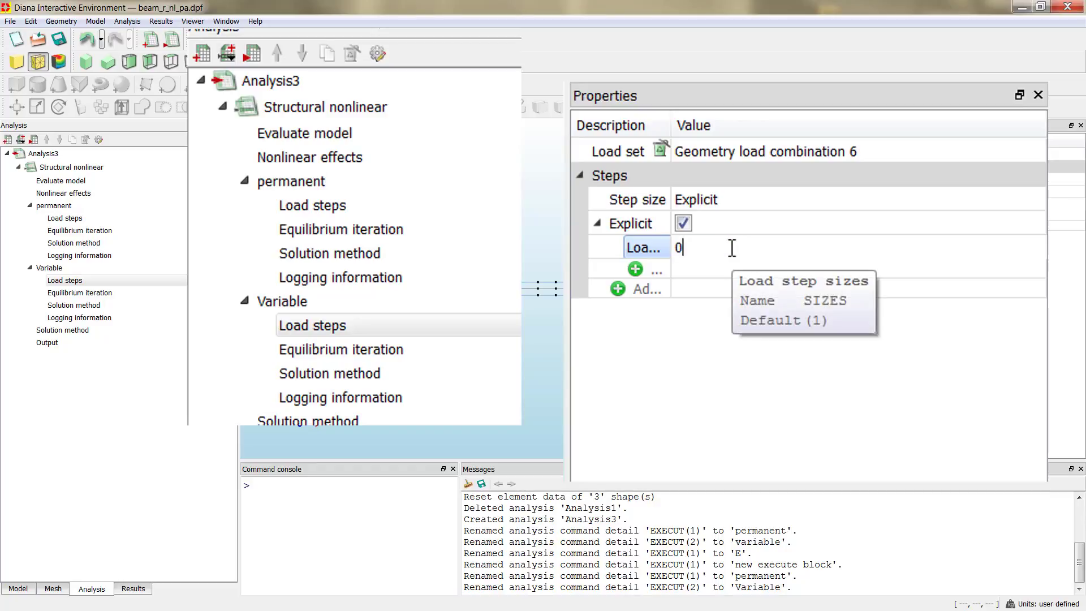
type("05(20)")
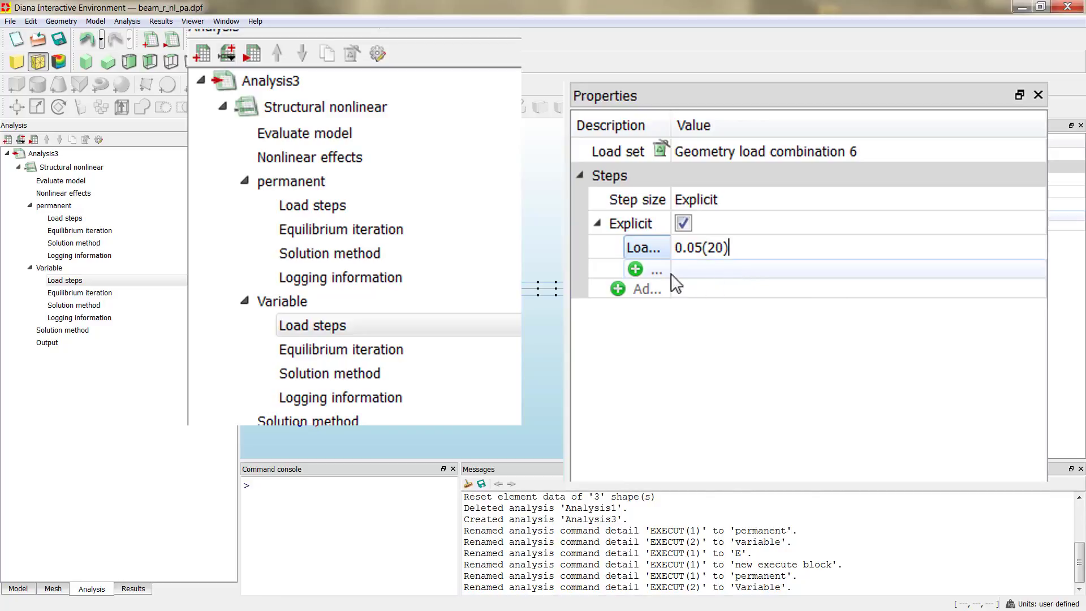
Step: Set the Variable block's maximum number of equilibrium iterations to 40 and check its solution method settings
left_click(380, 348)
left_click(853, 154)
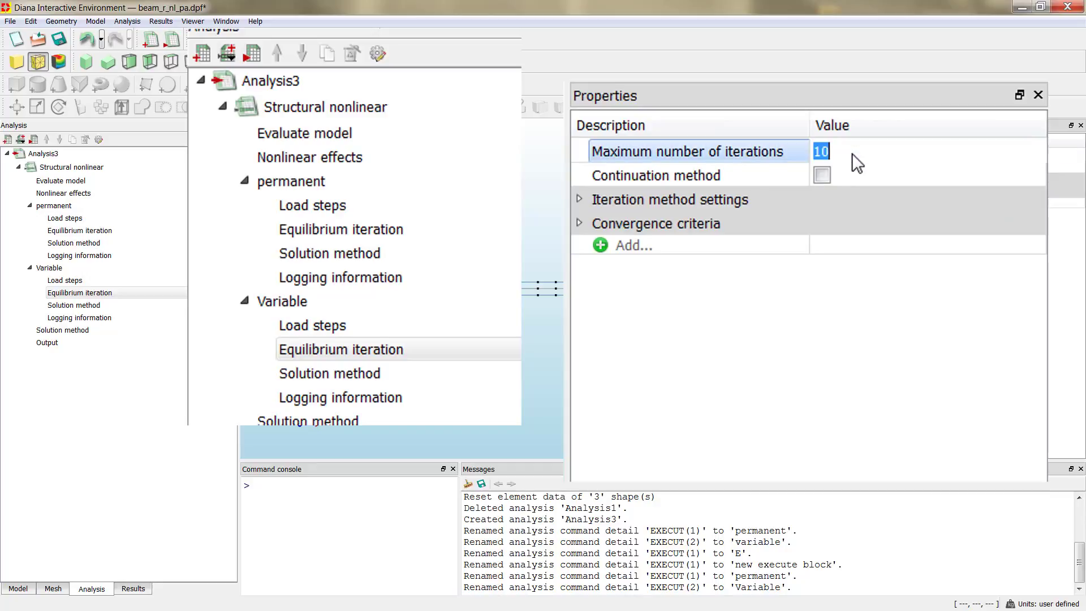
type("4")
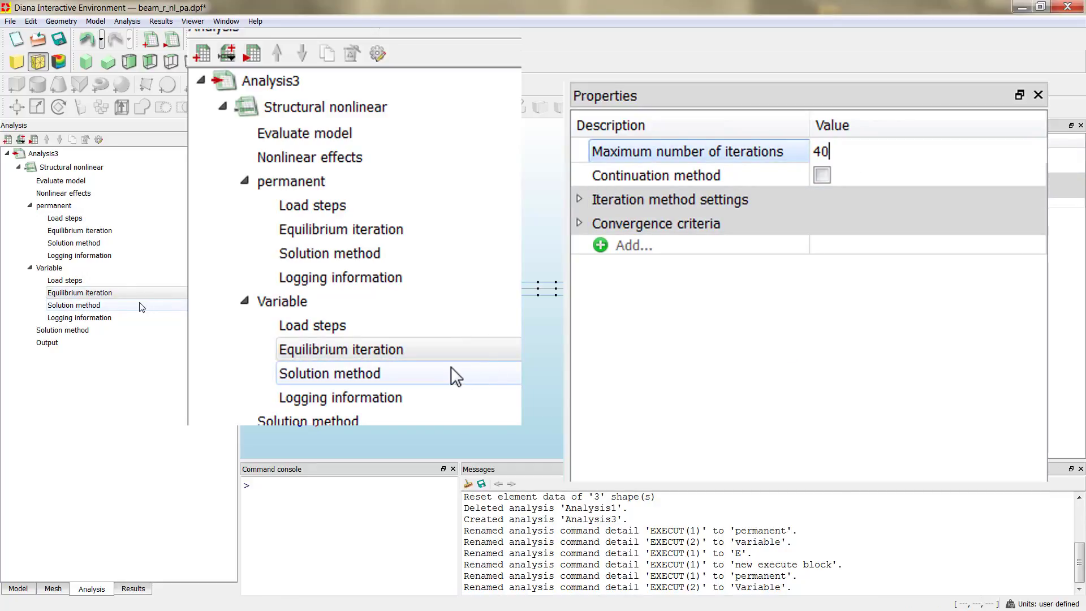
left_click(358, 376)
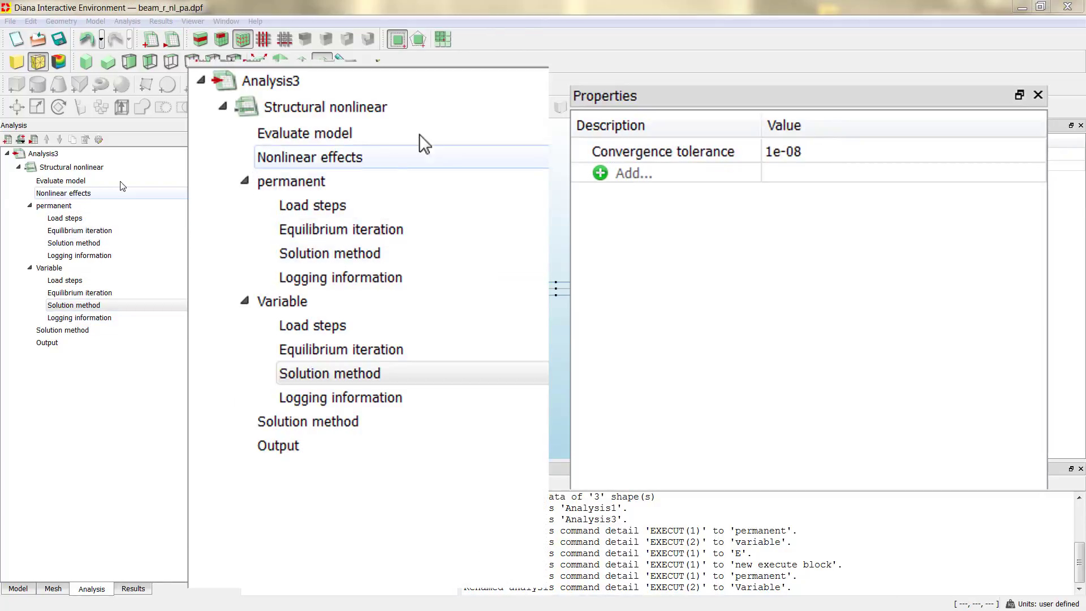
Step: Add a third execute block to the Structural nonlinear command and name it ULS
left_click(73, 167)
right_click(72, 167)
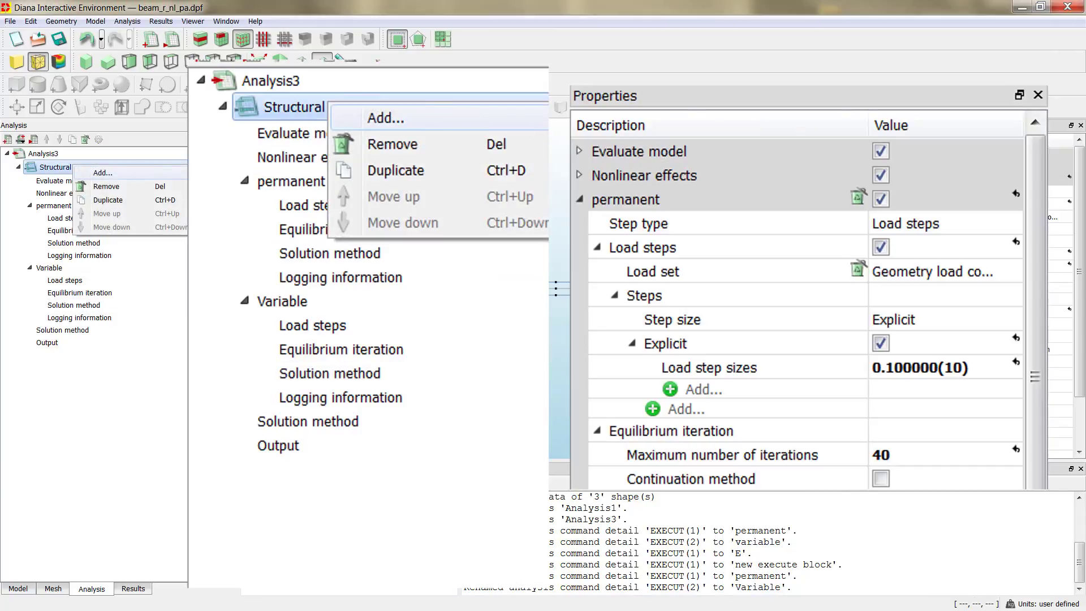
left_click(103, 172)
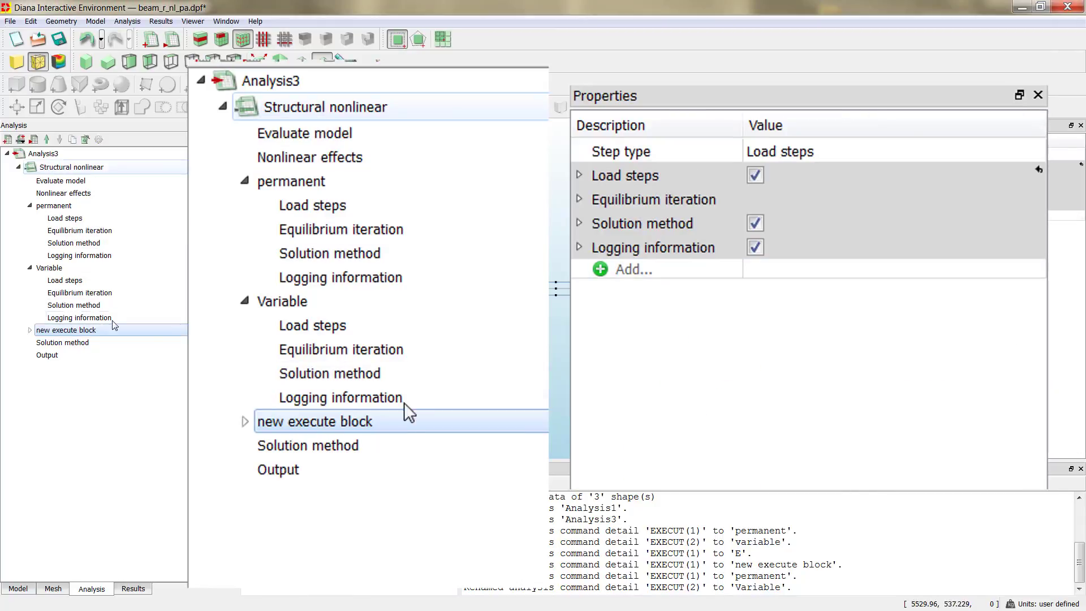
left_click(79, 331)
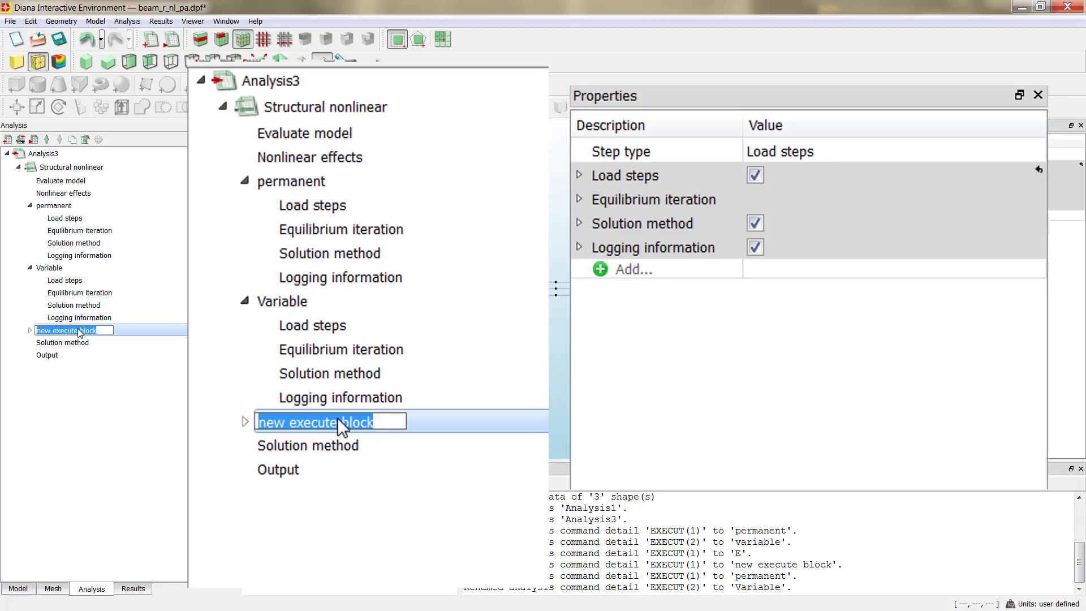
type("ULS")
key("Return")
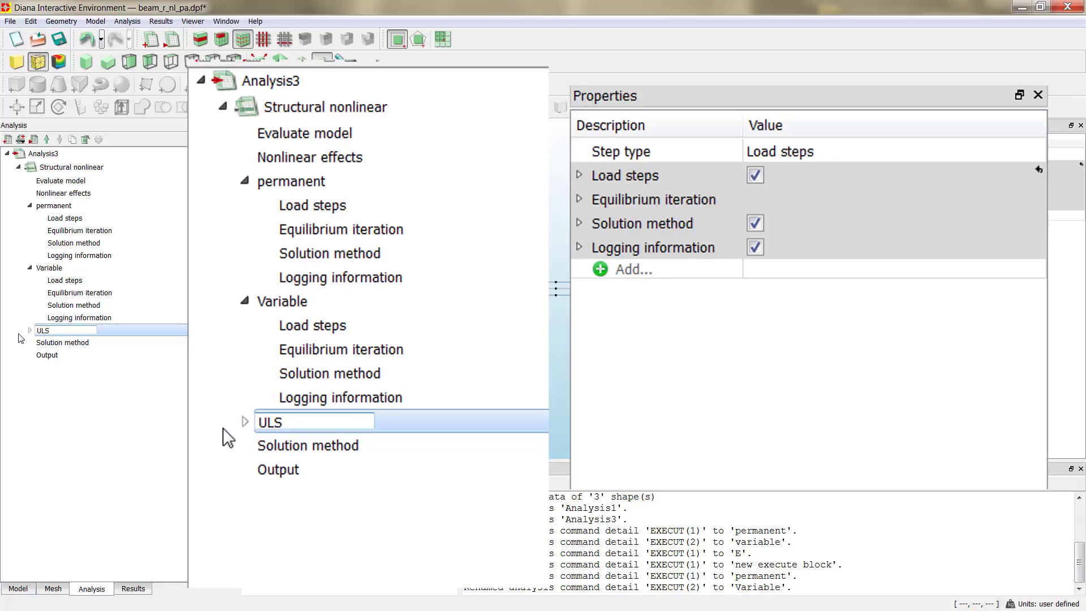
Step: Select Geometry load combination 7 as the load set for the ULS block's load steps
left_click(244, 421)
left_click(65, 342)
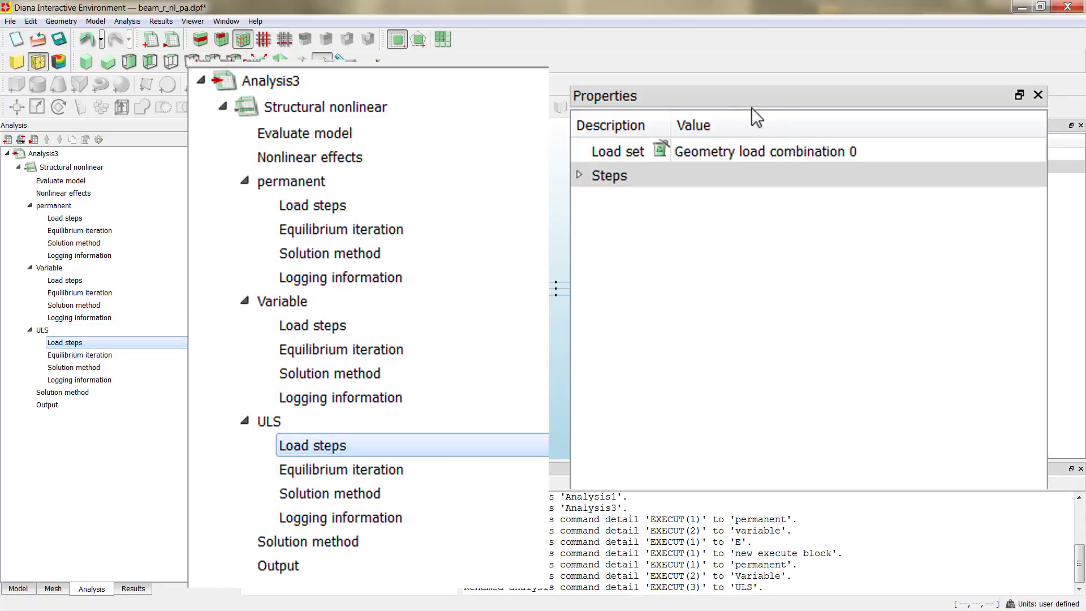
left_click(796, 149)
left_click(797, 150)
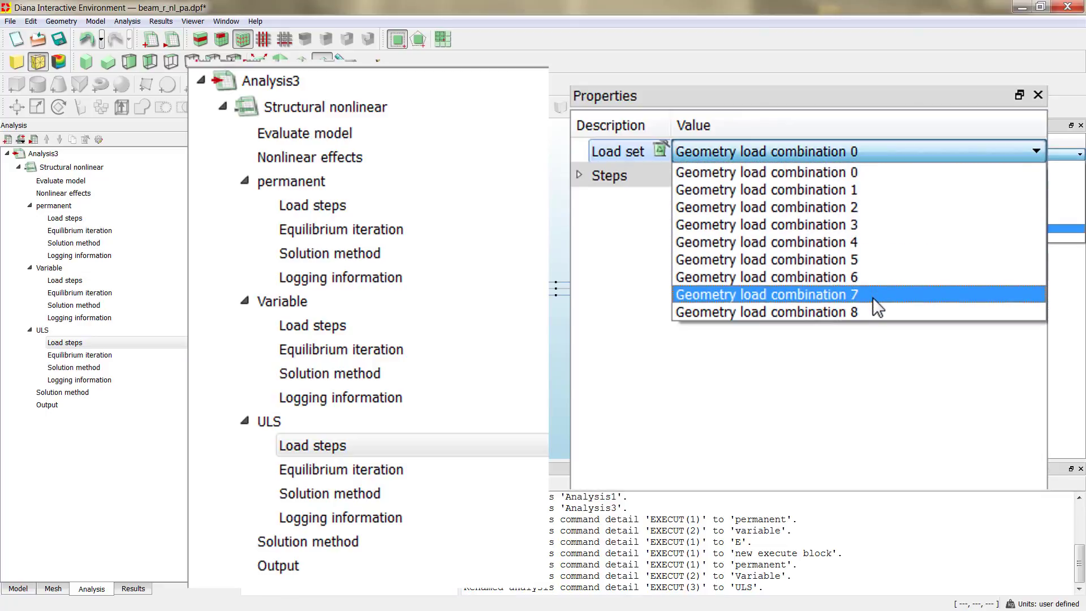
left_click(873, 293)
Step: Expand the step settings of the ULS block and set its explicit load step sizes to 0.05(20)
left_click(579, 176)
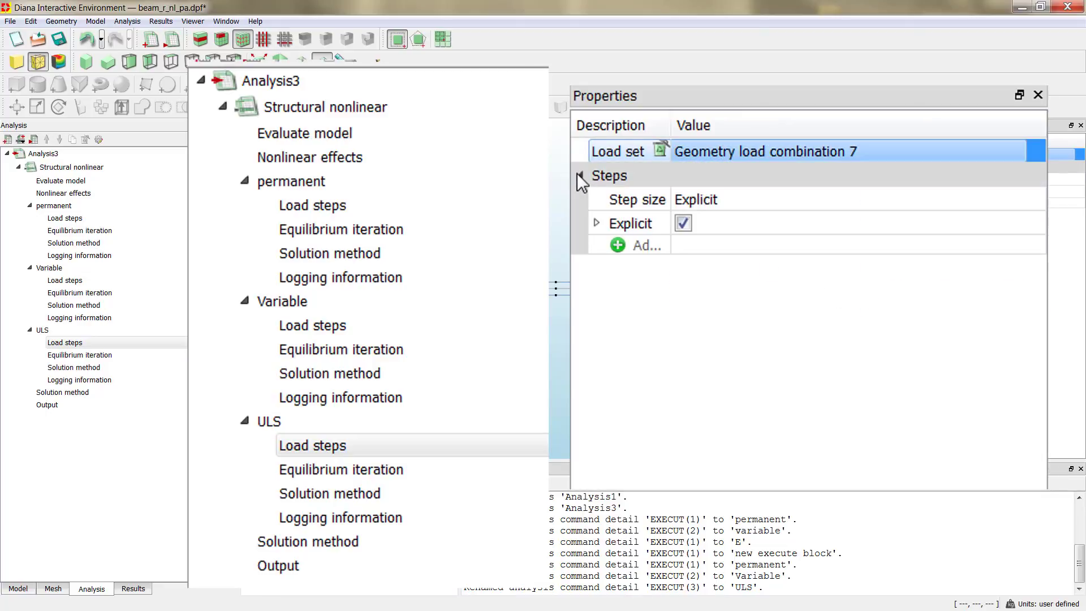
left_click(596, 223)
left_click(773, 253)
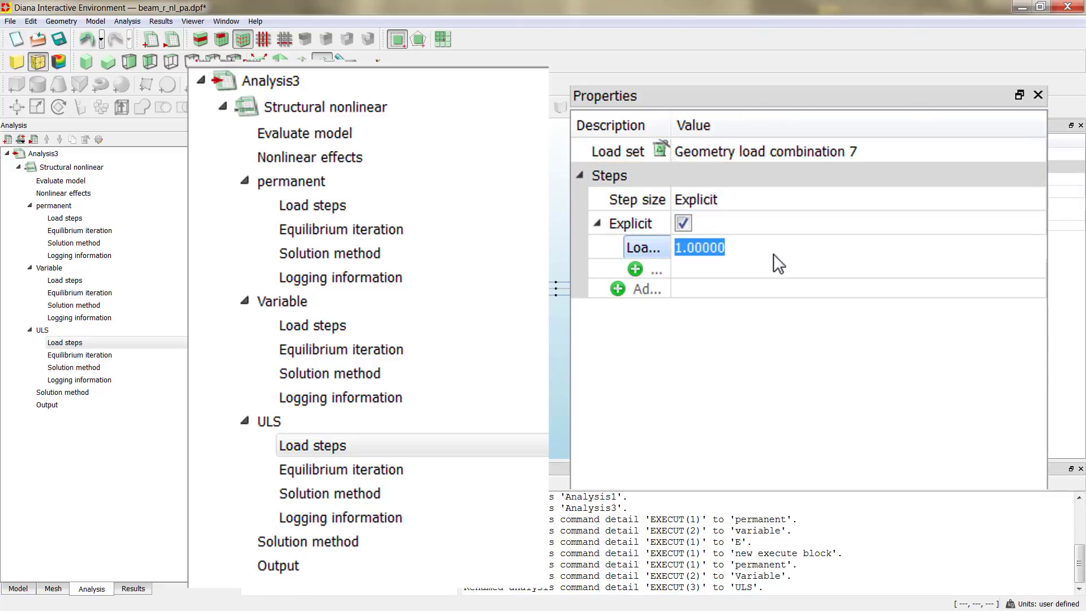
type("0.05")
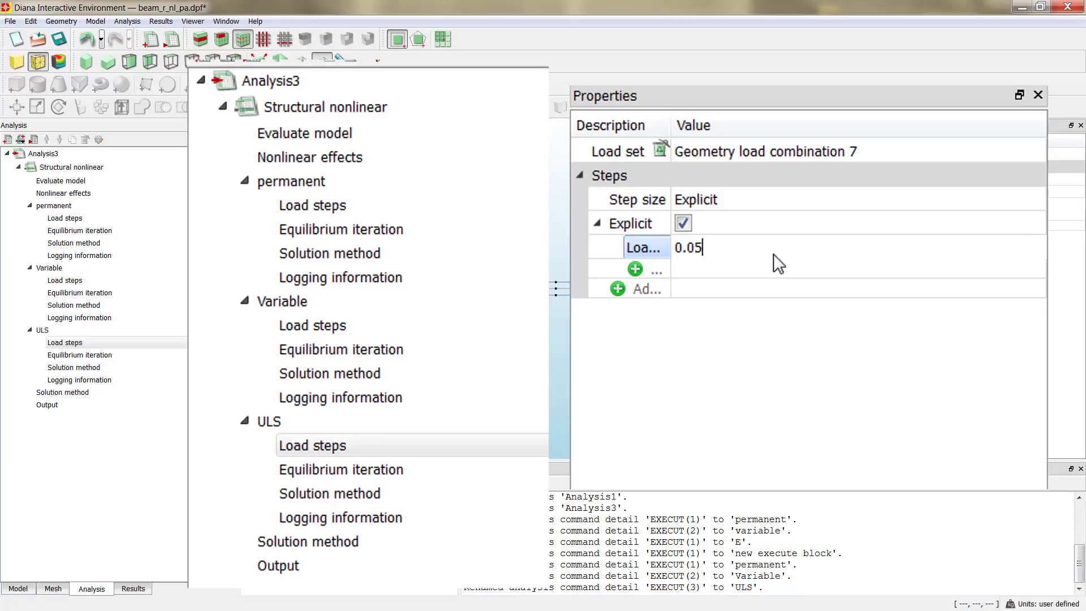
type("(20")
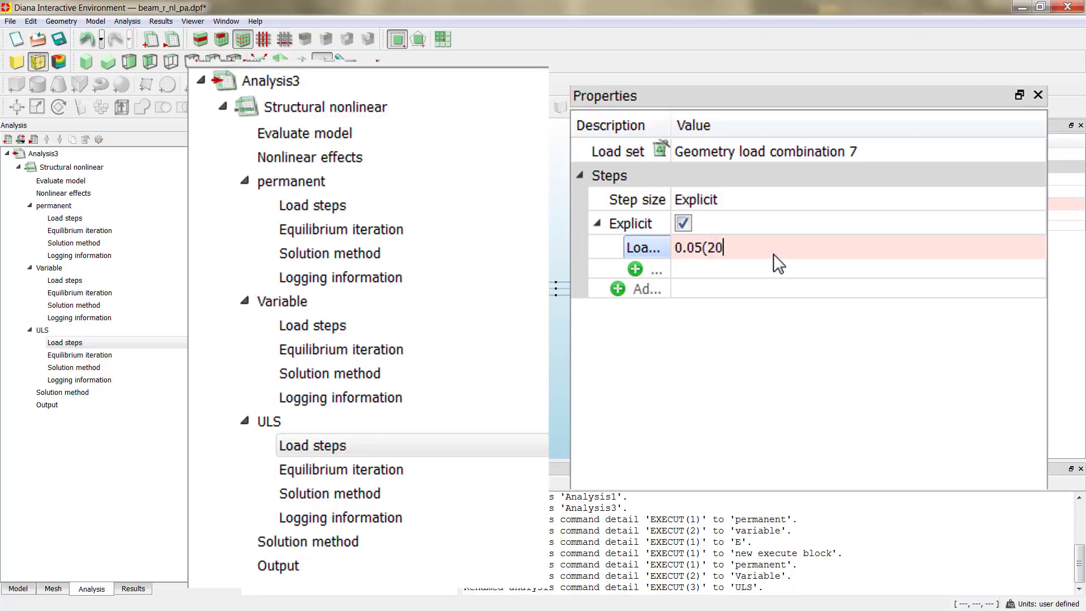
type(")")
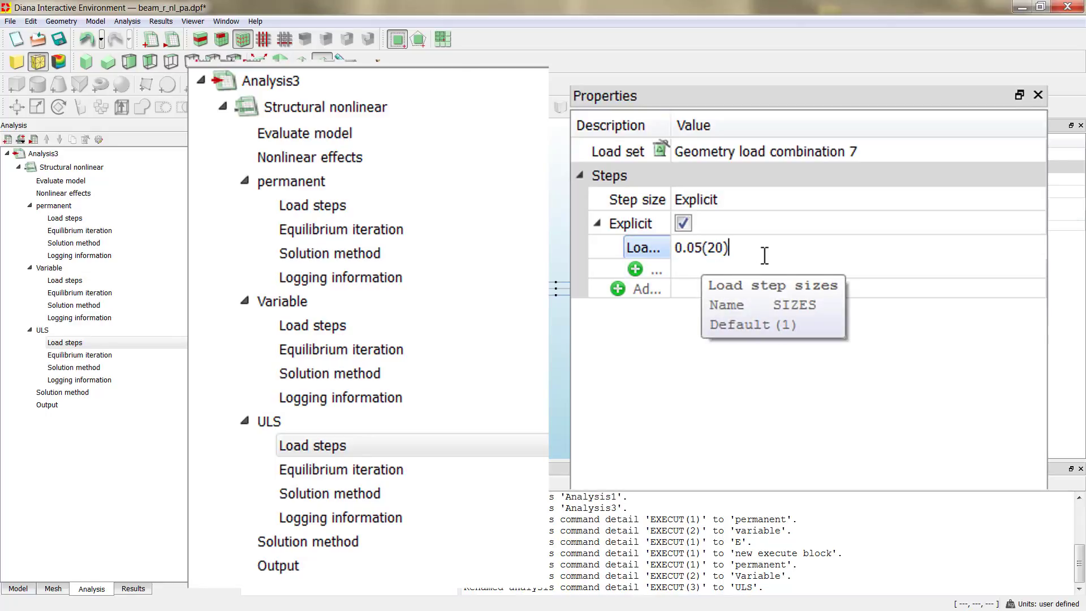
Step: Set the ULS block's maximum number of equilibrium iterations to 100 and check its solution method and logging settings
left_click(427, 476)
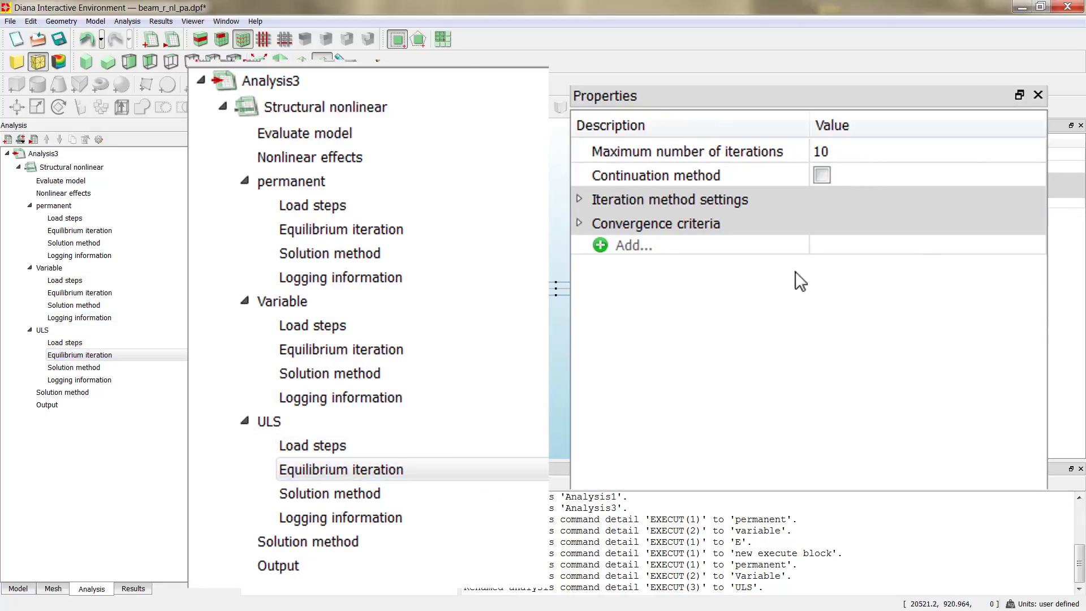
left_click(891, 153)
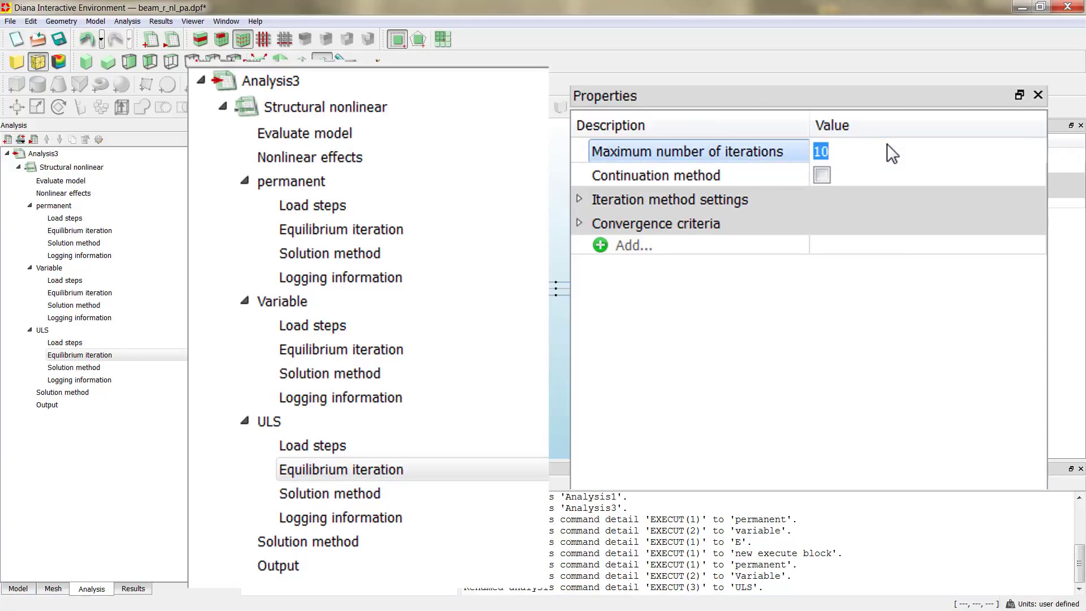
type("100")
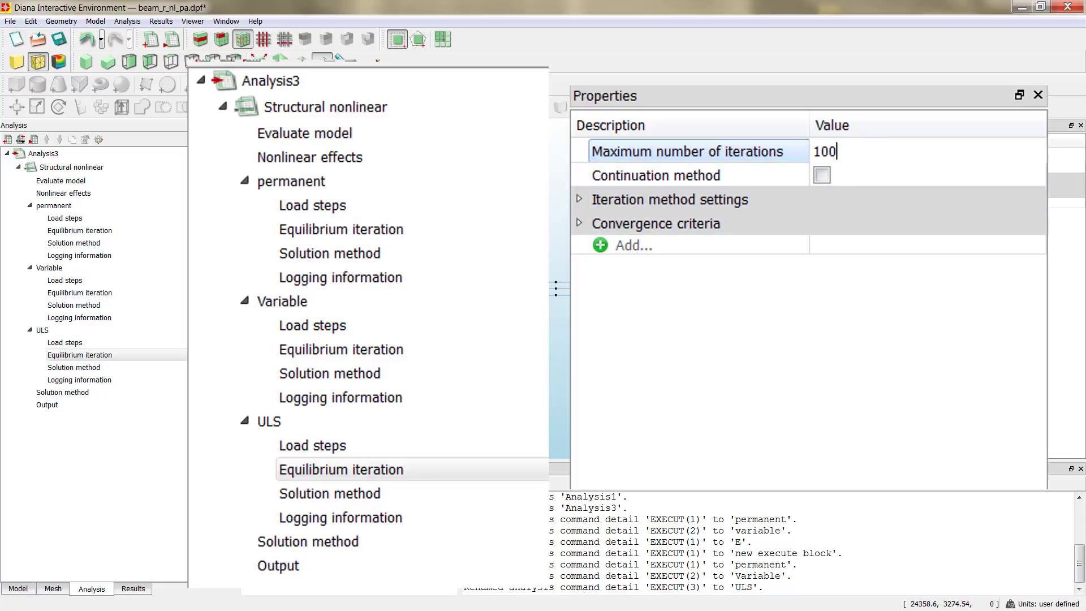
left_click(113, 368)
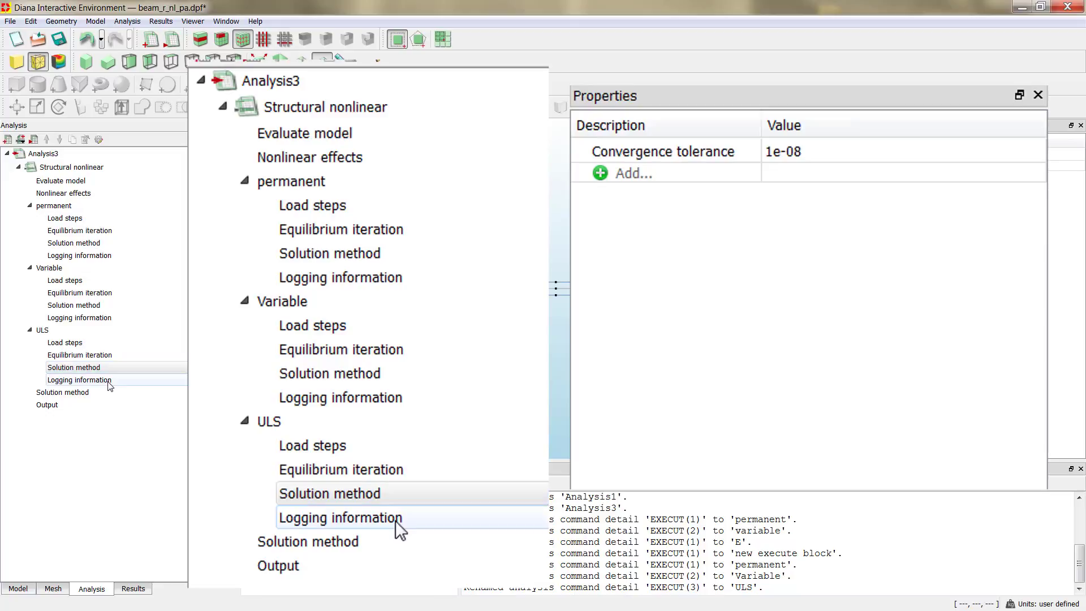
left_click(110, 379)
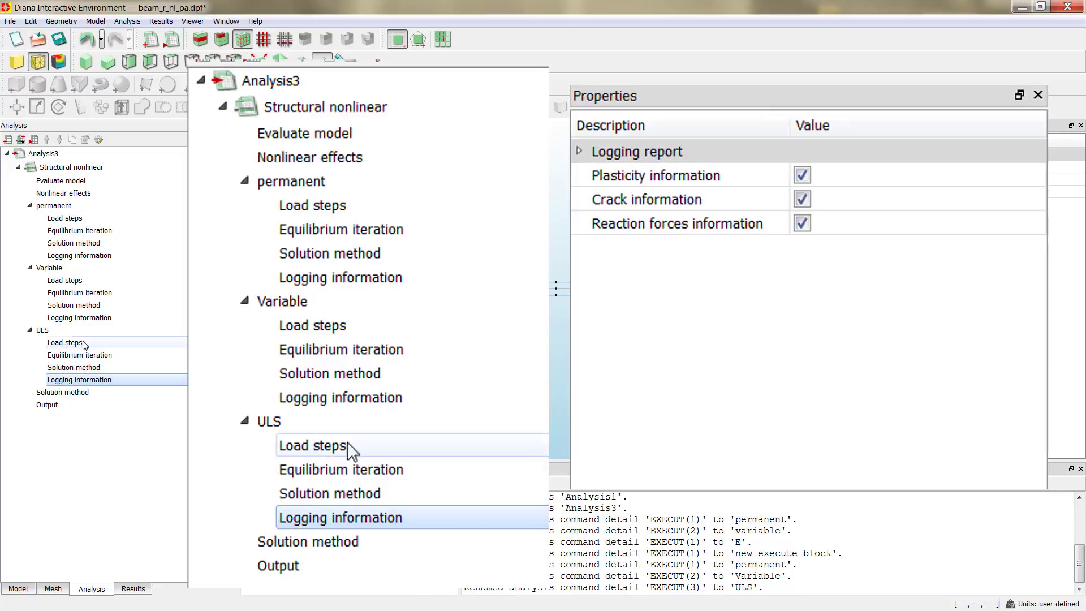
Step: Add a fourth execute block named failure to the Structural nonlinear command
left_click(99, 171)
right_click(99, 171)
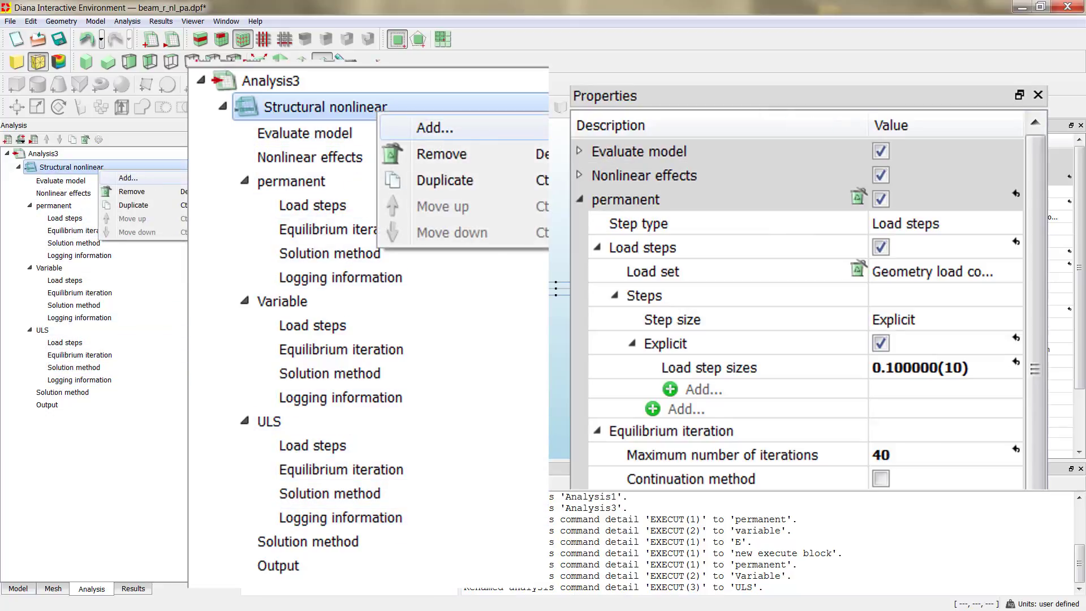
left_click(129, 178)
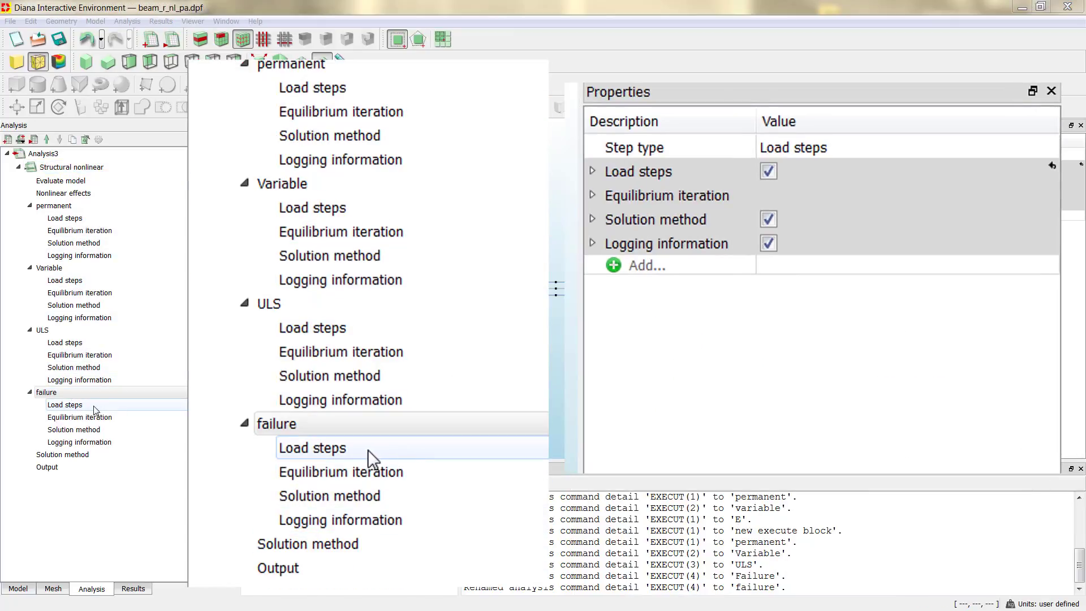
Step: Select Geometry load combination 8 as the failure block's load set and expand its explicit step settings
left_click(88, 406)
left_click(858, 148)
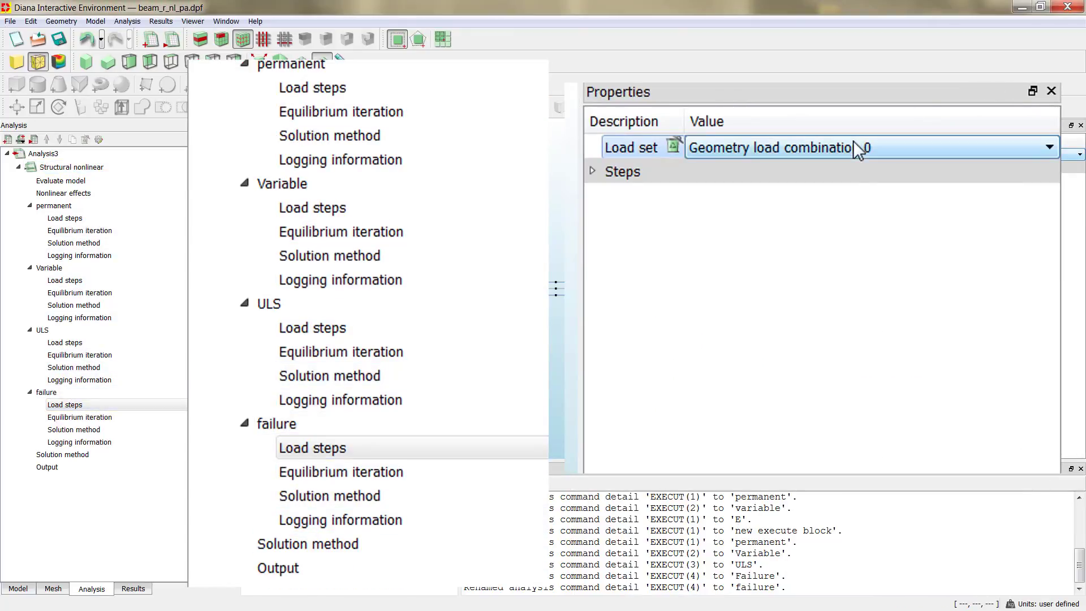
left_click(858, 149)
left_click(865, 309)
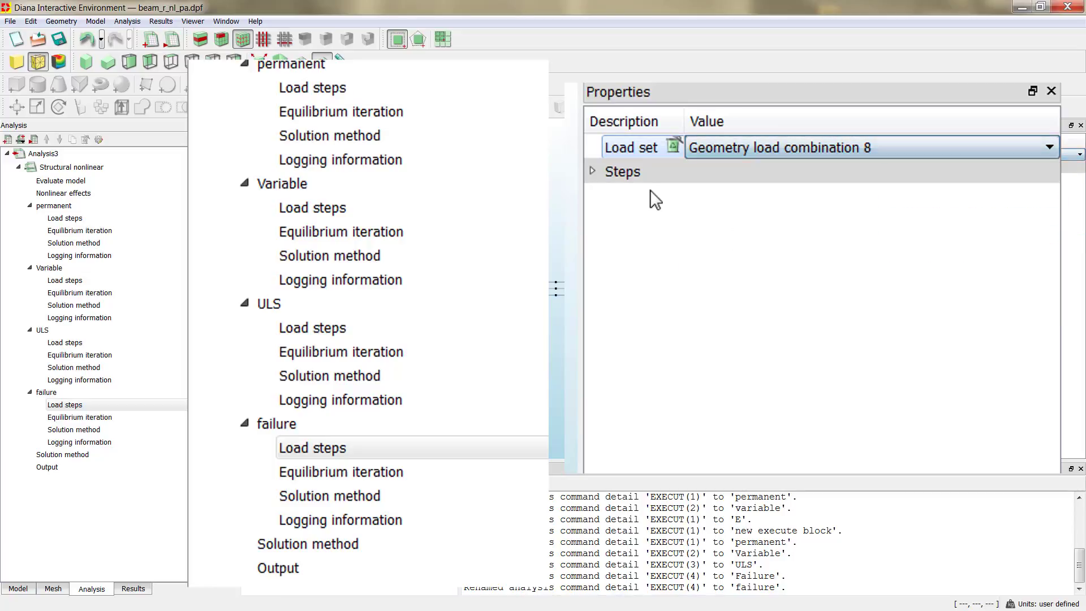
left_click(592, 170)
left_click(610, 220)
Step: Try to set the failure block's explicit load step size to 0.02
left_click(697, 246)
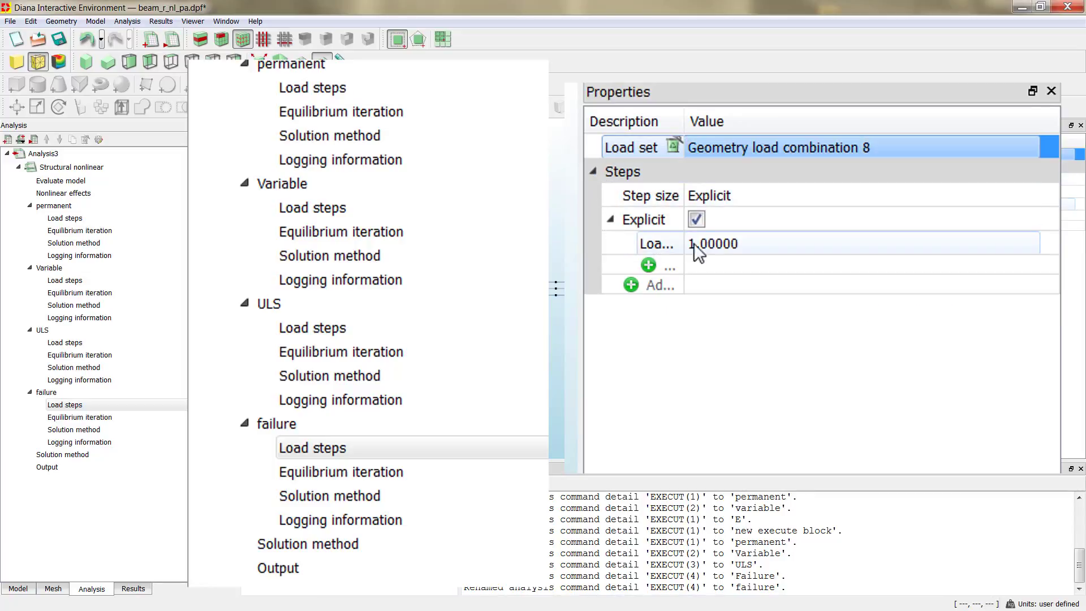
left_click(776, 249)
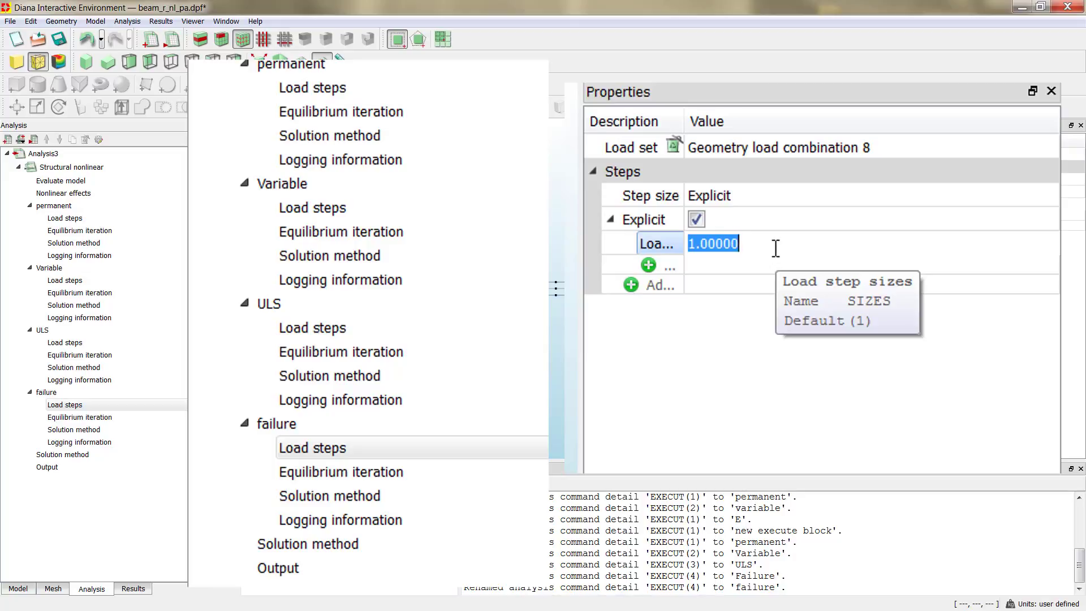
type("0.0")
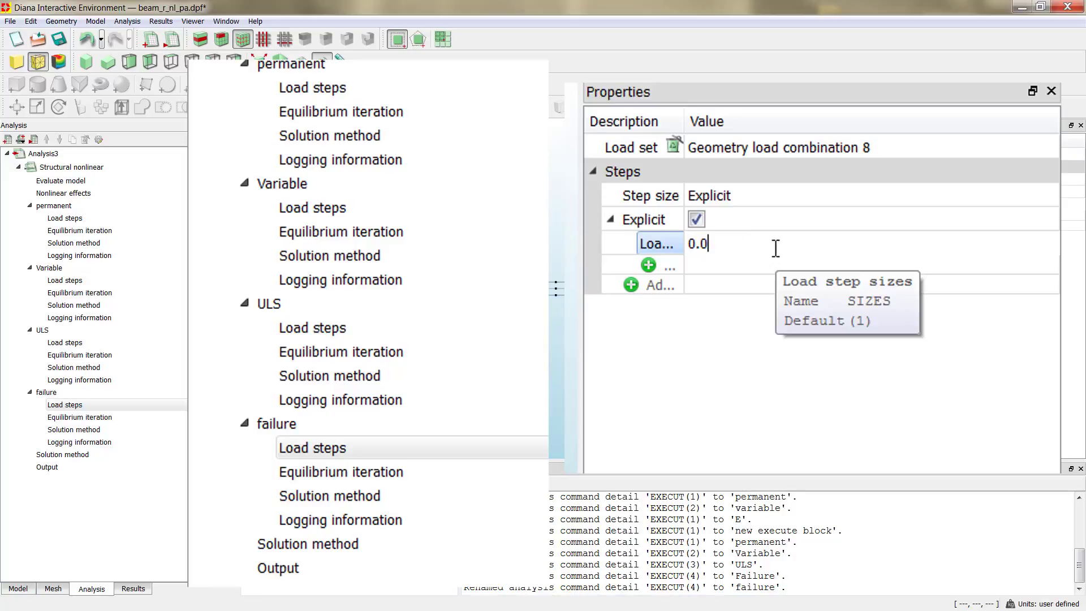
type("2")
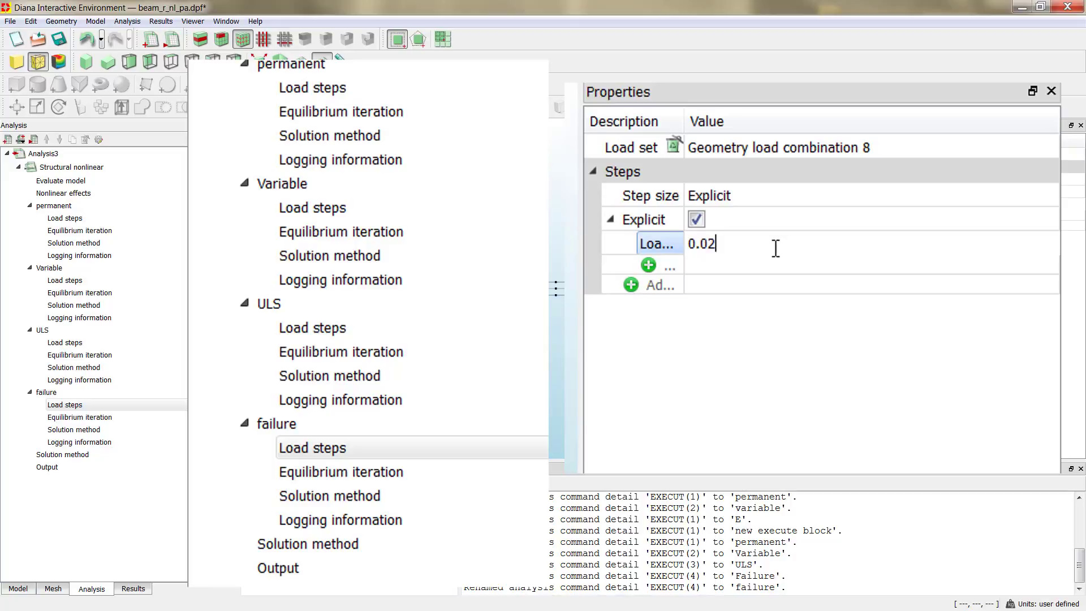
key("Return")
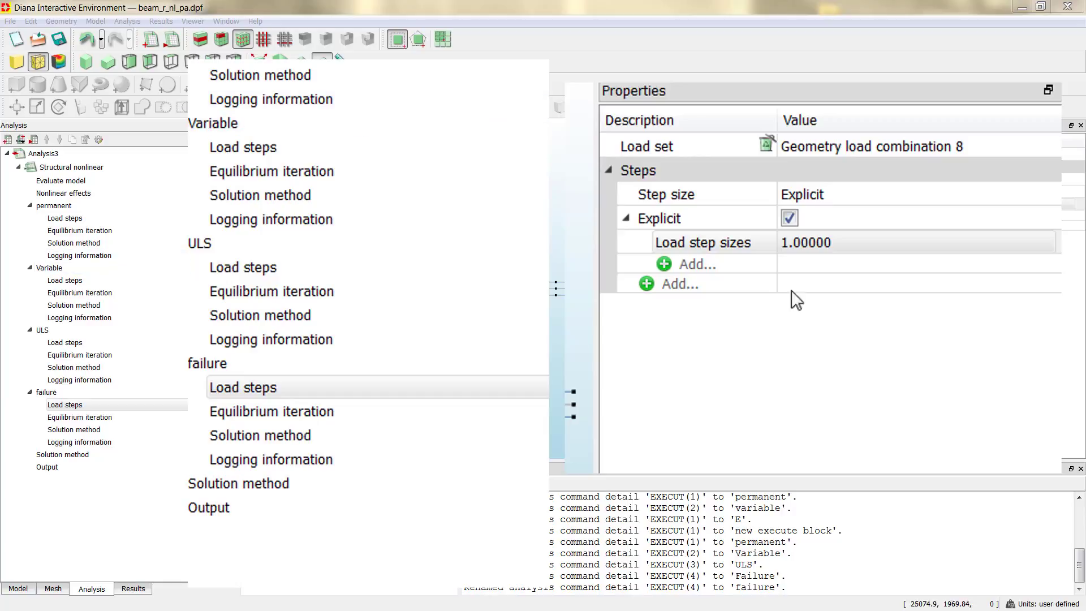
Step: Set the failure block's explicit load step sizes to 0.02(50)
left_click(848, 251)
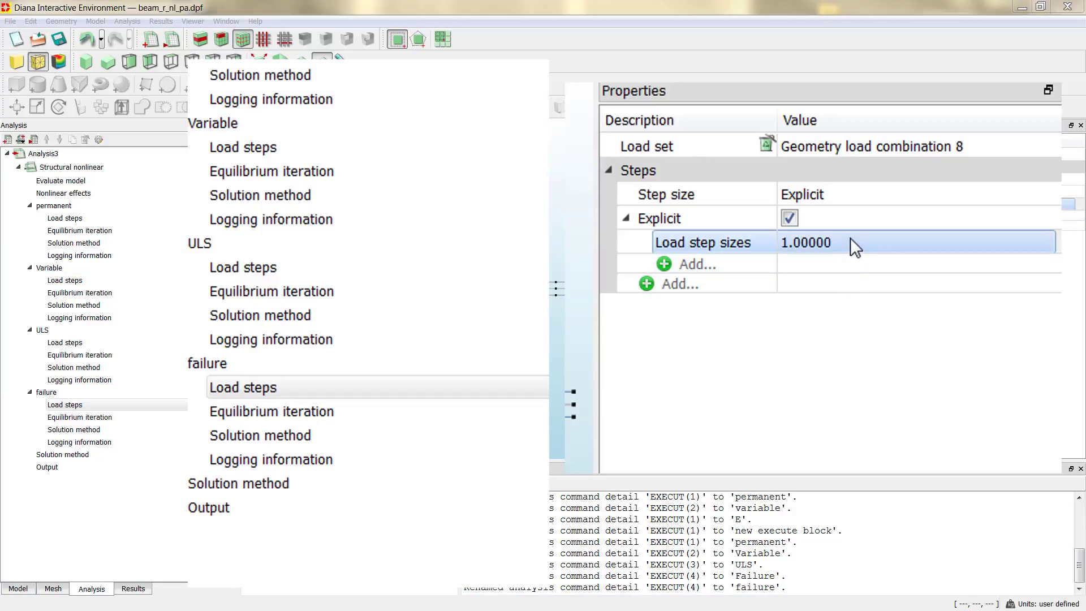
left_click(850, 237)
double_click(852, 237)
triple_click(852, 238)
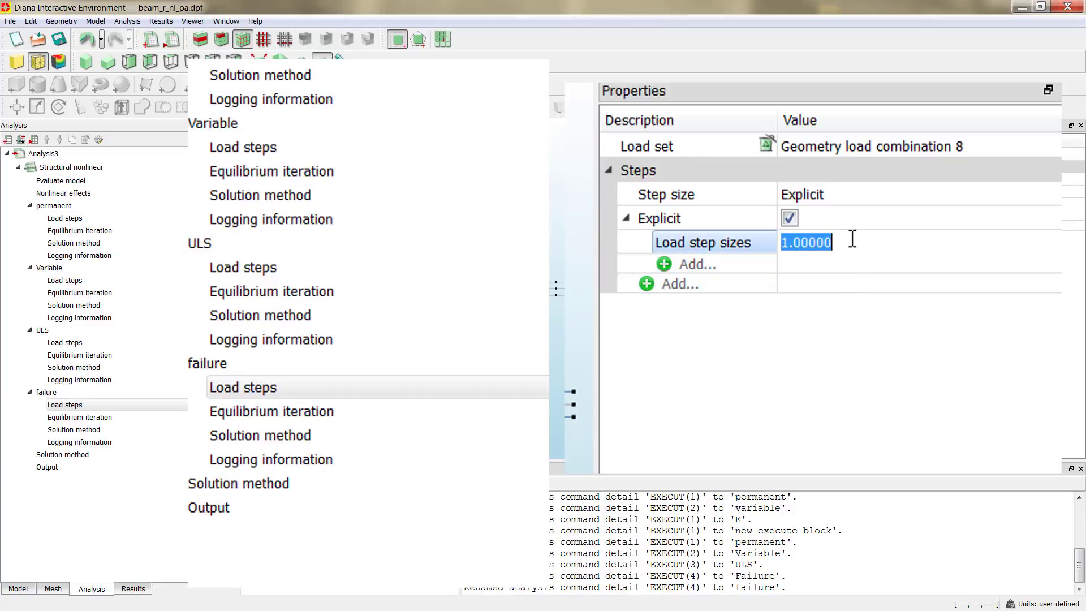
type("0.02(")
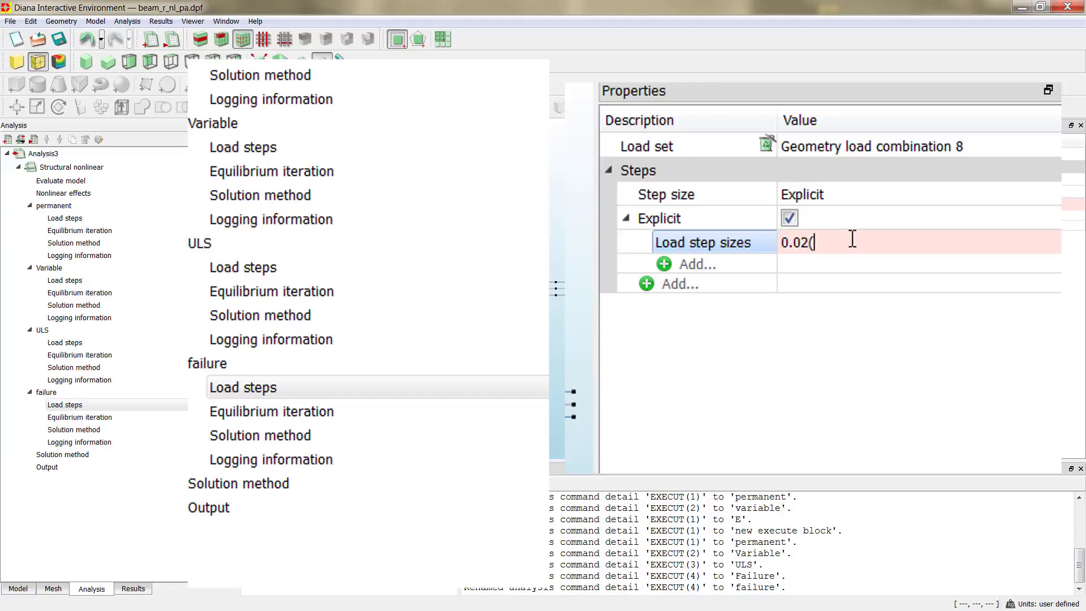
type("50")
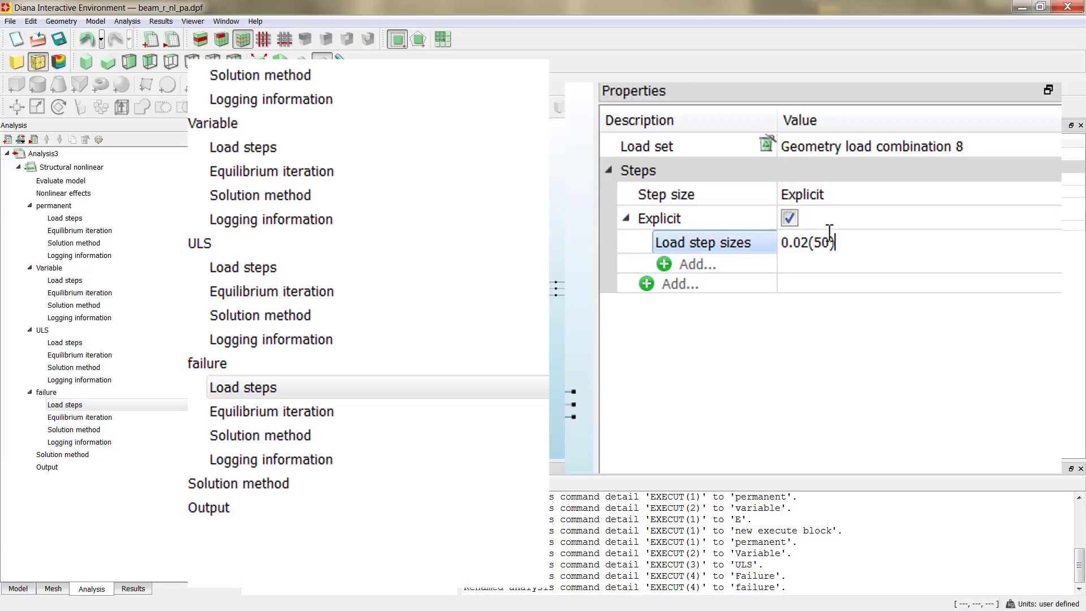
left_click(102, 406)
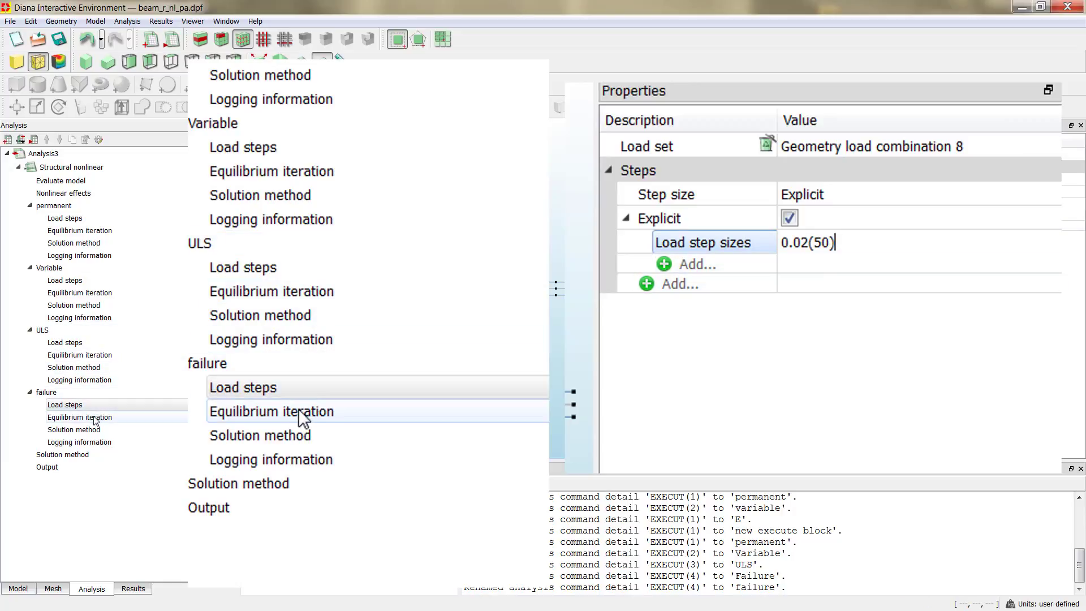
Step: Set the failure block's maximum number of equilibrium iterations to 100 and expand its iteration method settings and convergence criteria
left_click(95, 419)
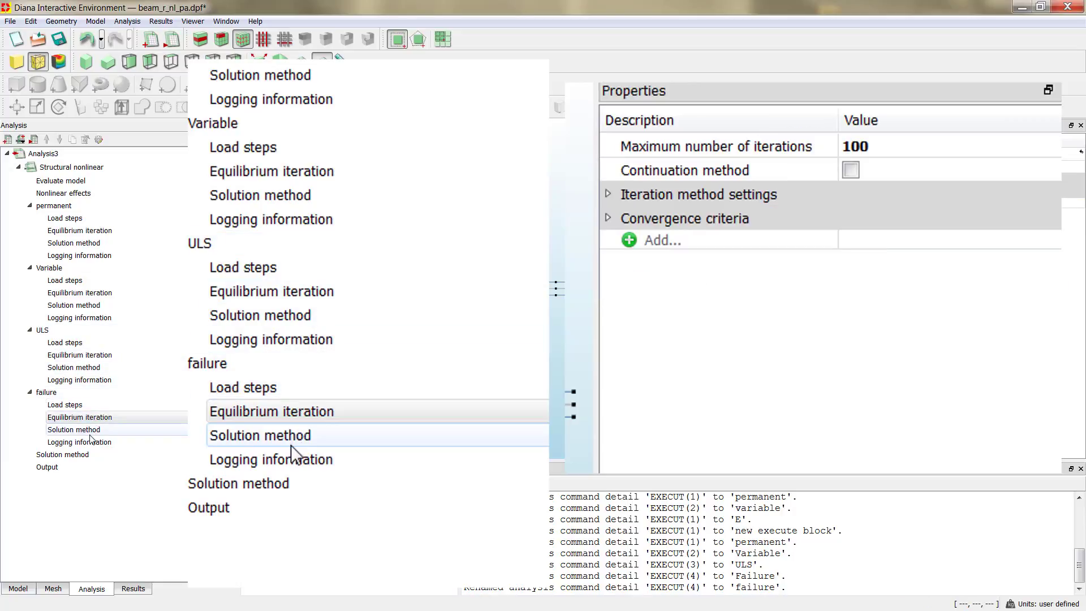
double_click(890, 149)
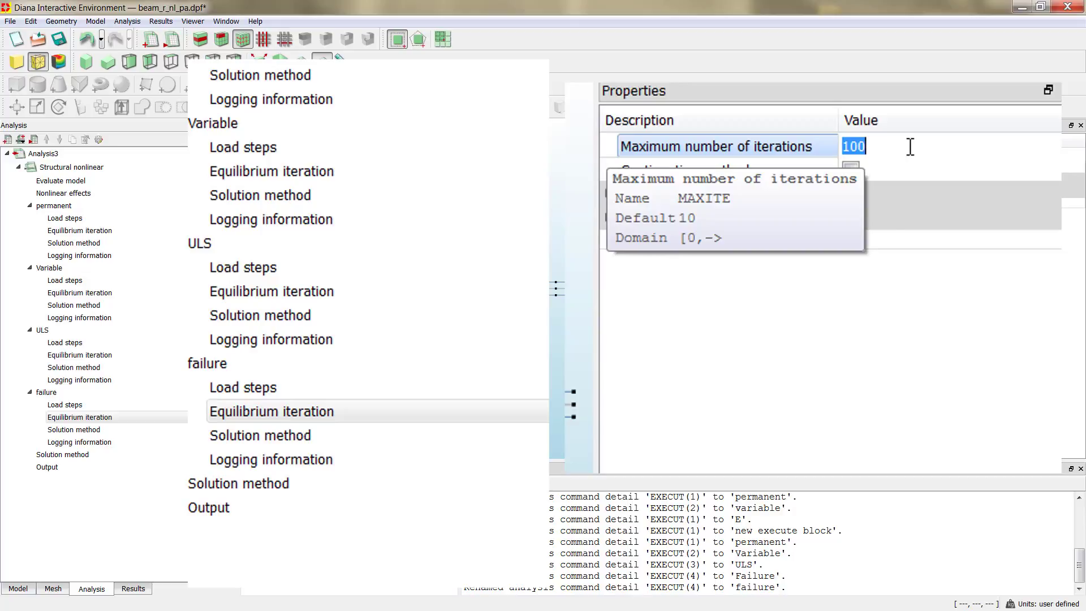
key("Return")
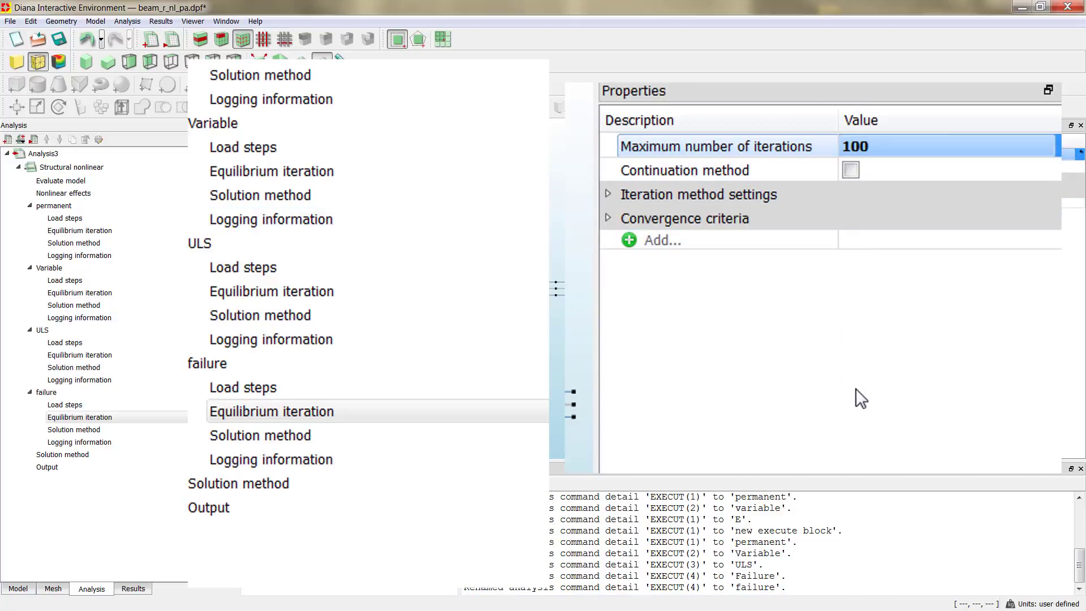
left_click(609, 195)
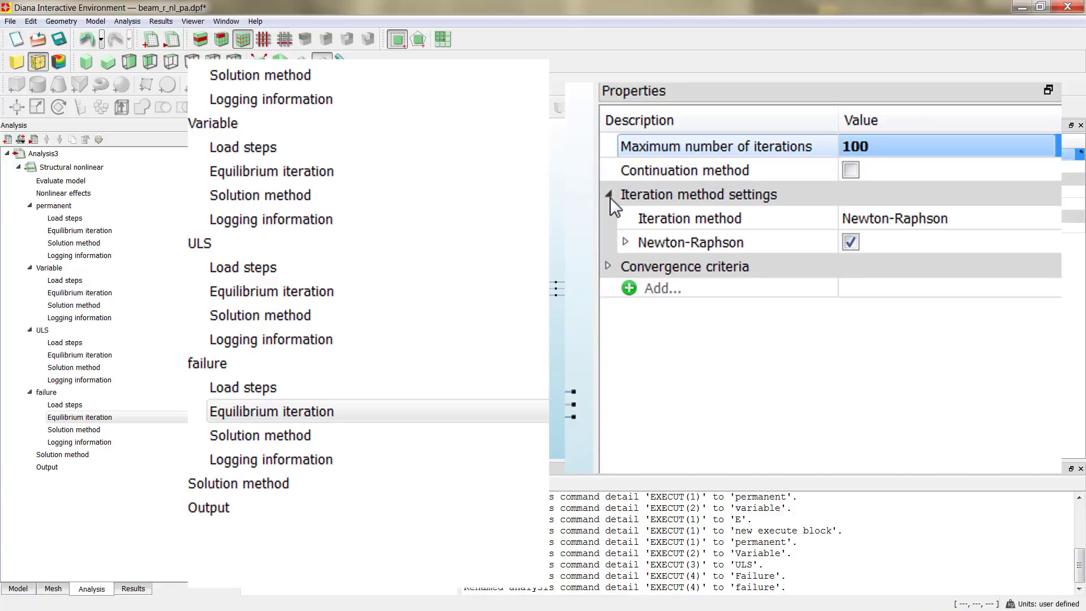
left_click(608, 267)
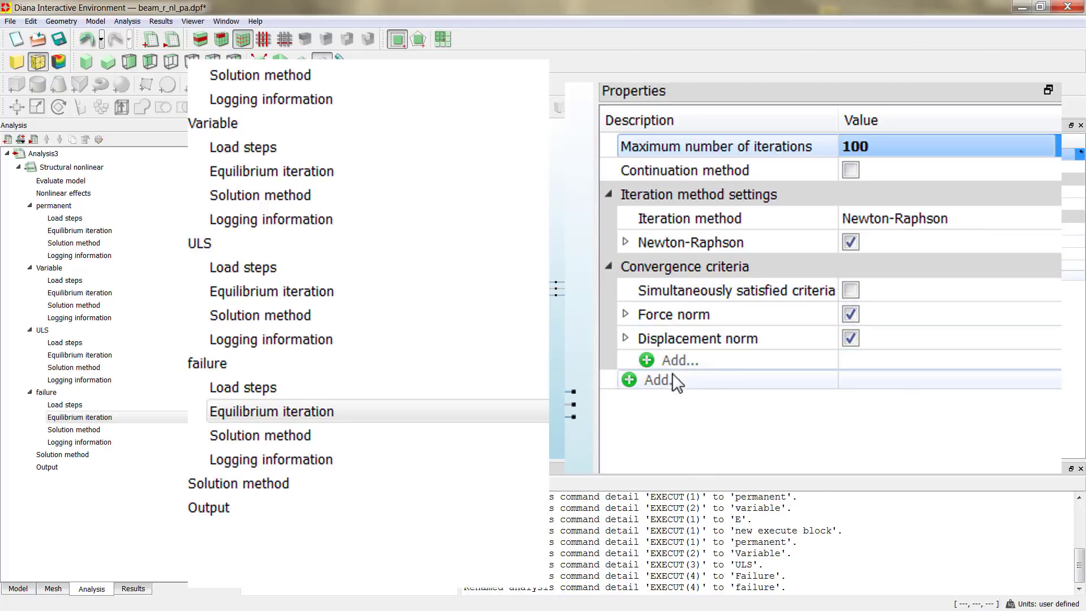
Step: Add an energy norm to the failure block's convergence criteria, disable its force and displacement norms, and save the project
left_click(681, 360)
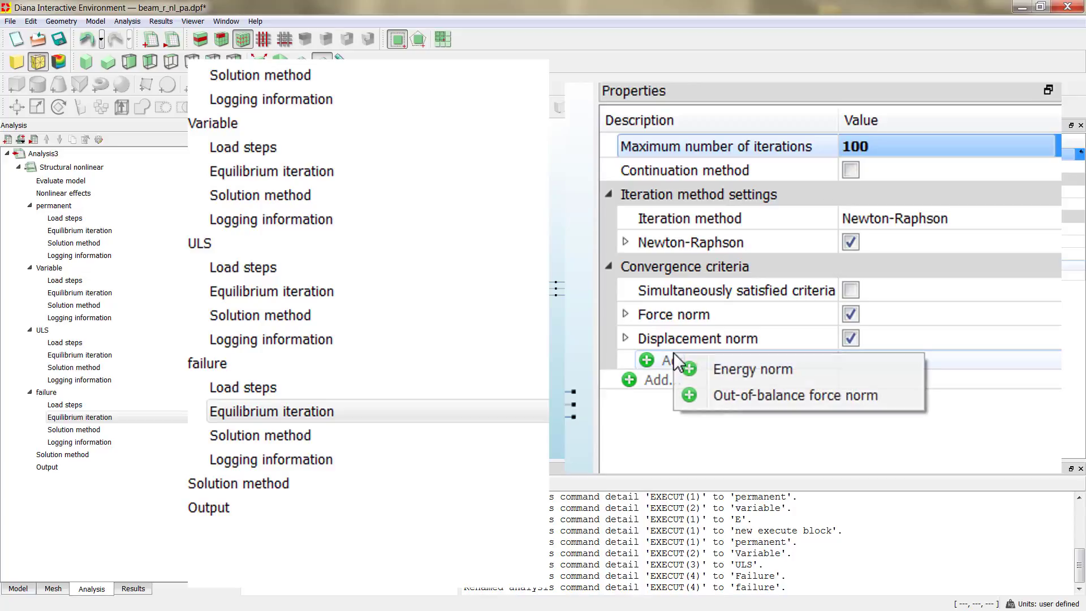
left_click(748, 370)
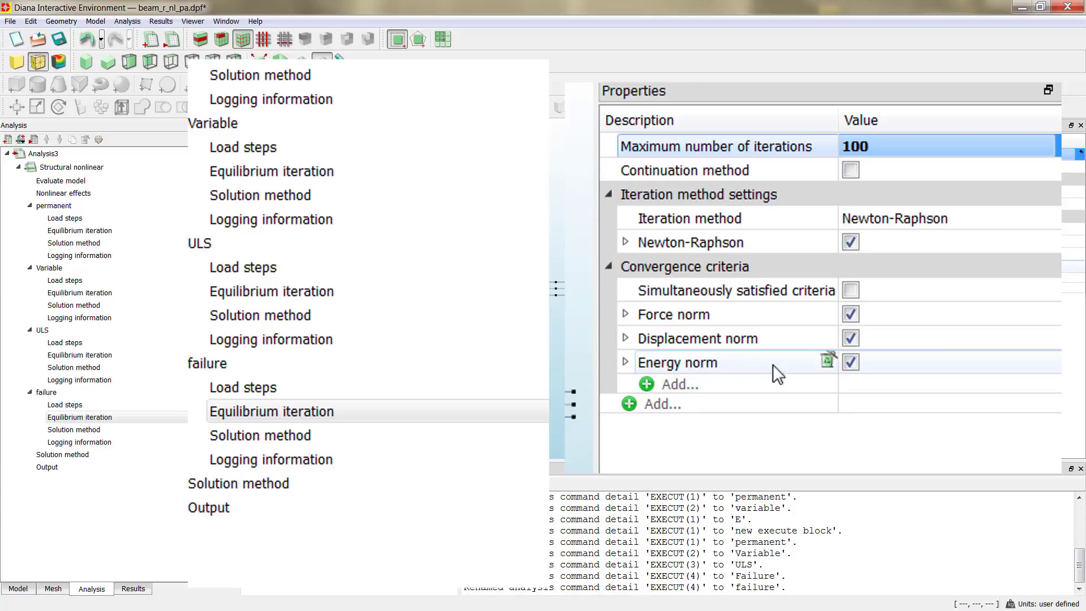
left_click(850, 338)
left_click(851, 314)
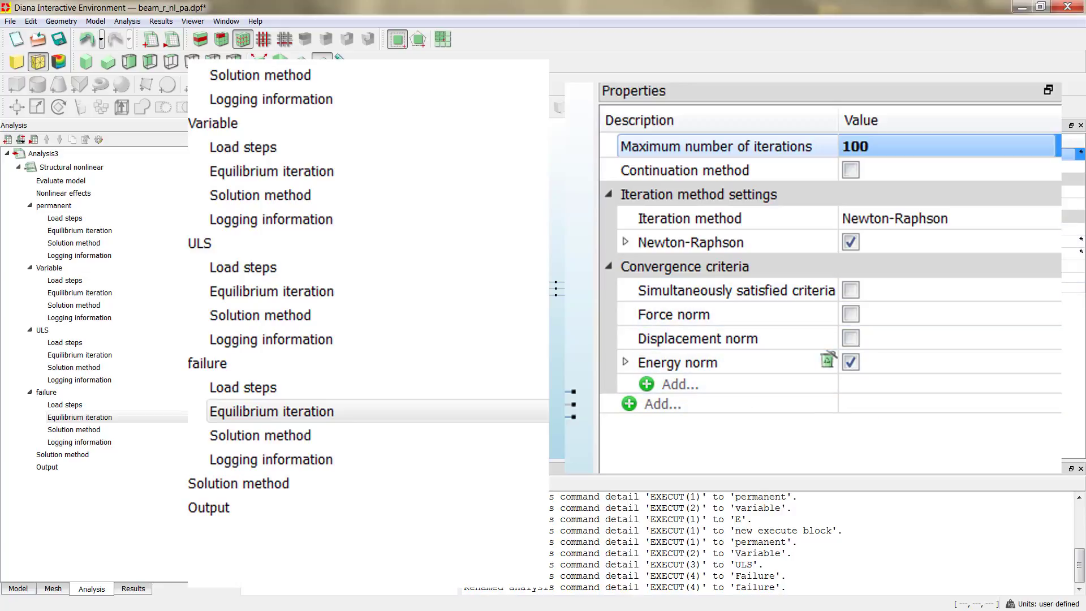
key("ctrl+s")
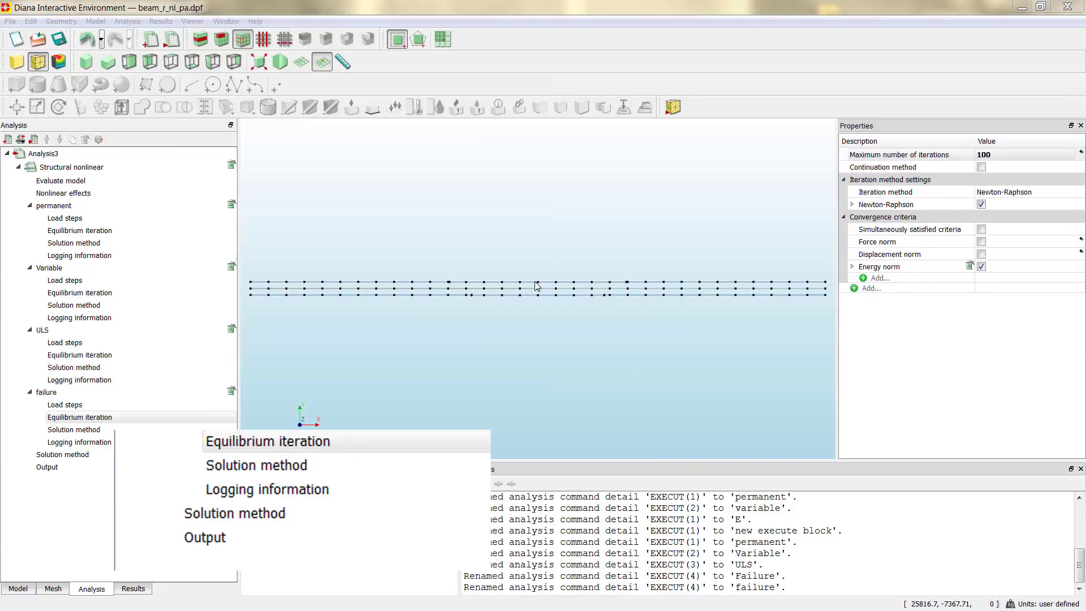
Step: Set the analysis output's model selection to All in the output properties and close the dialog
left_click(67, 467)
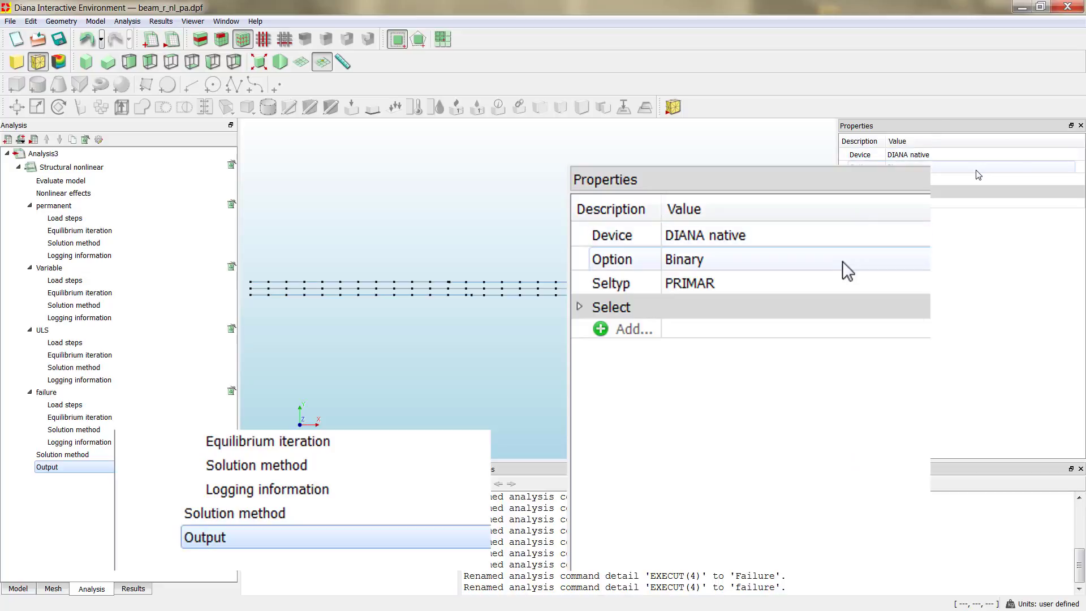
left_click(579, 307)
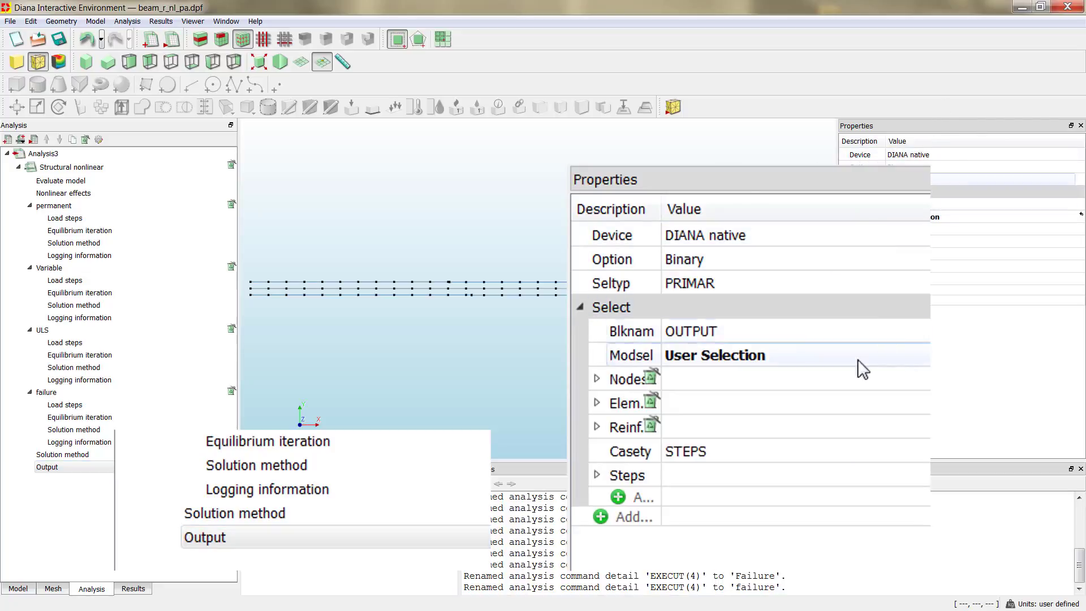
left_click(589, 308)
double_click(55, 463)
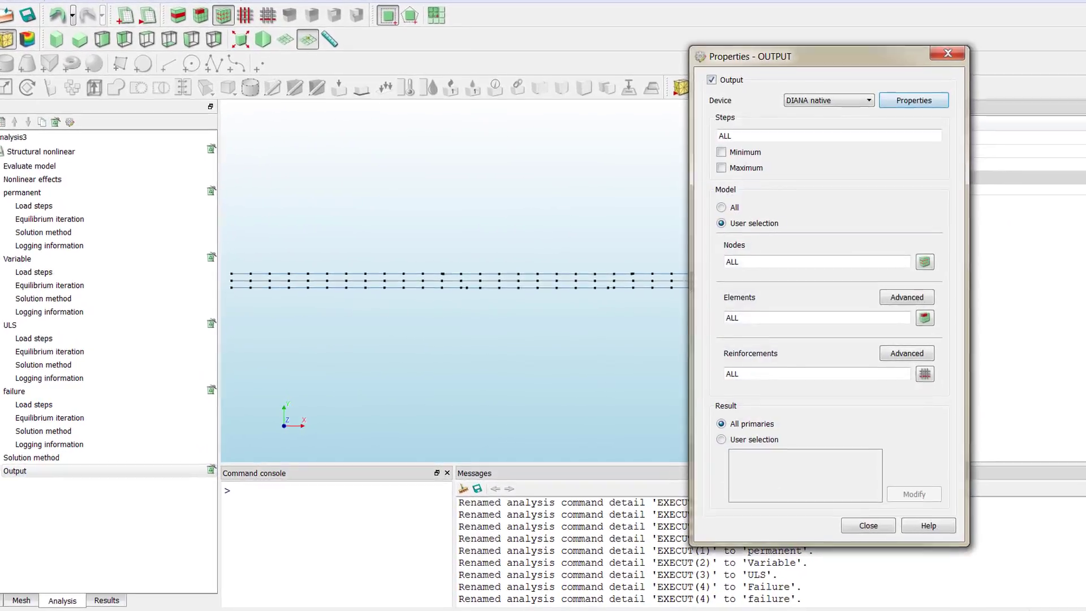
left_click_drag(820, 41, 593, 70)
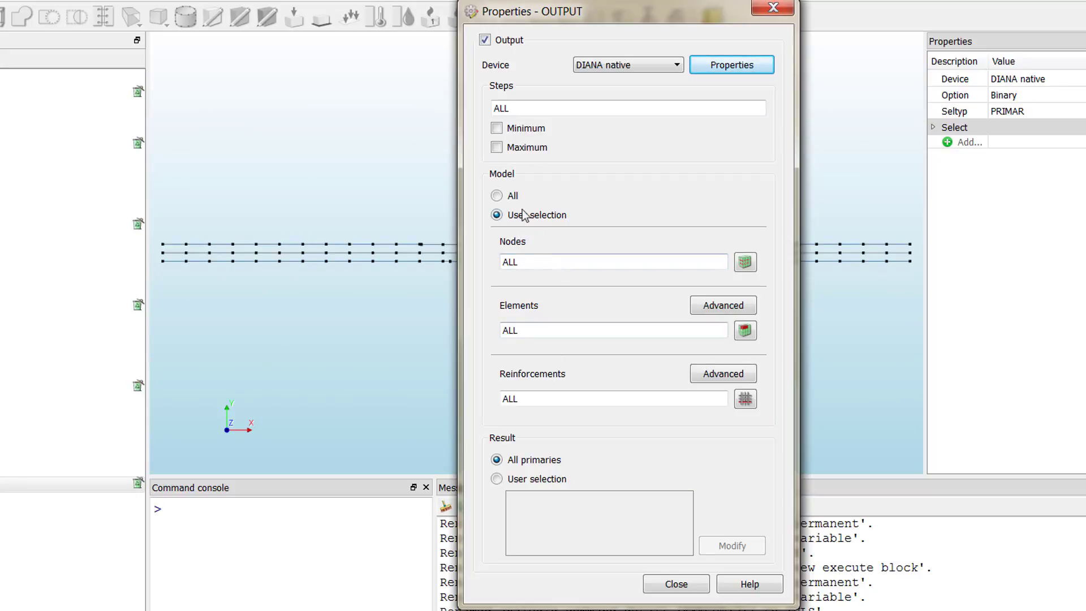
left_click(515, 195)
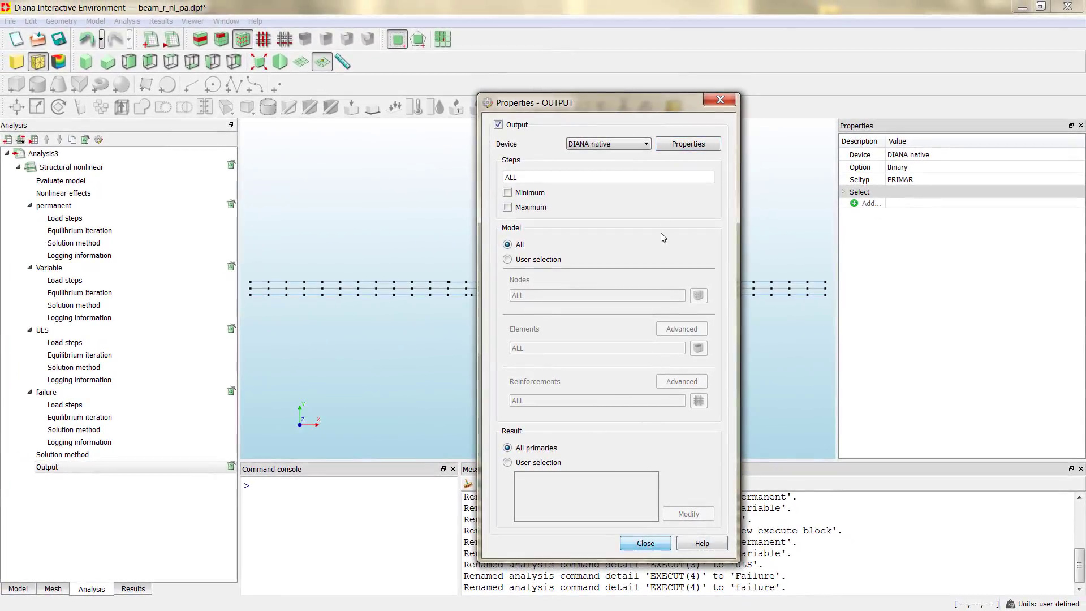
left_click(645, 543)
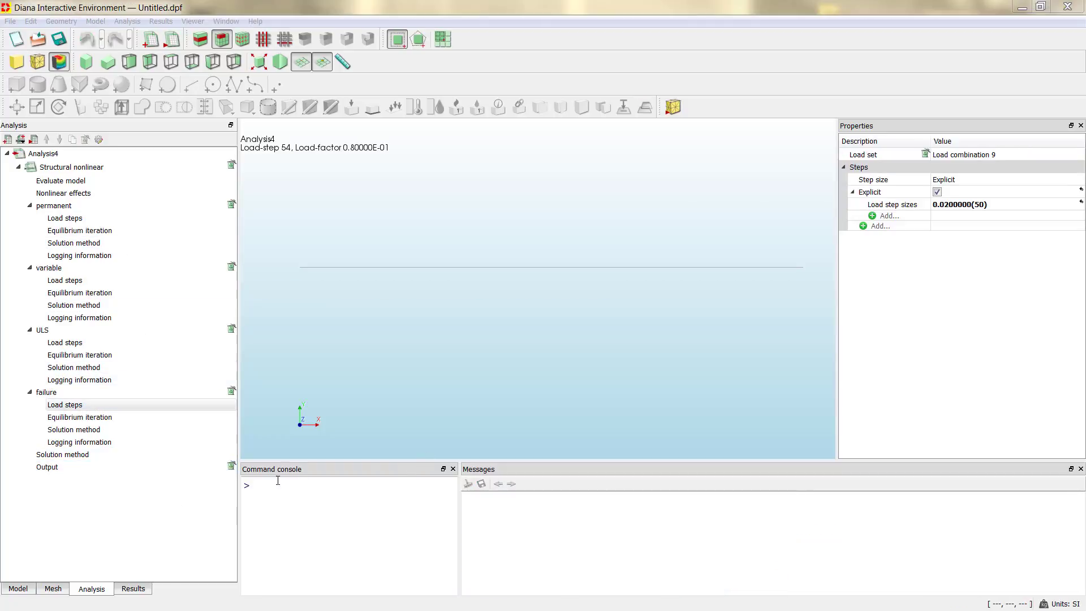
Step: Run the nonlinear analysis Analysis4 and expand the Output results
left_click(33, 141)
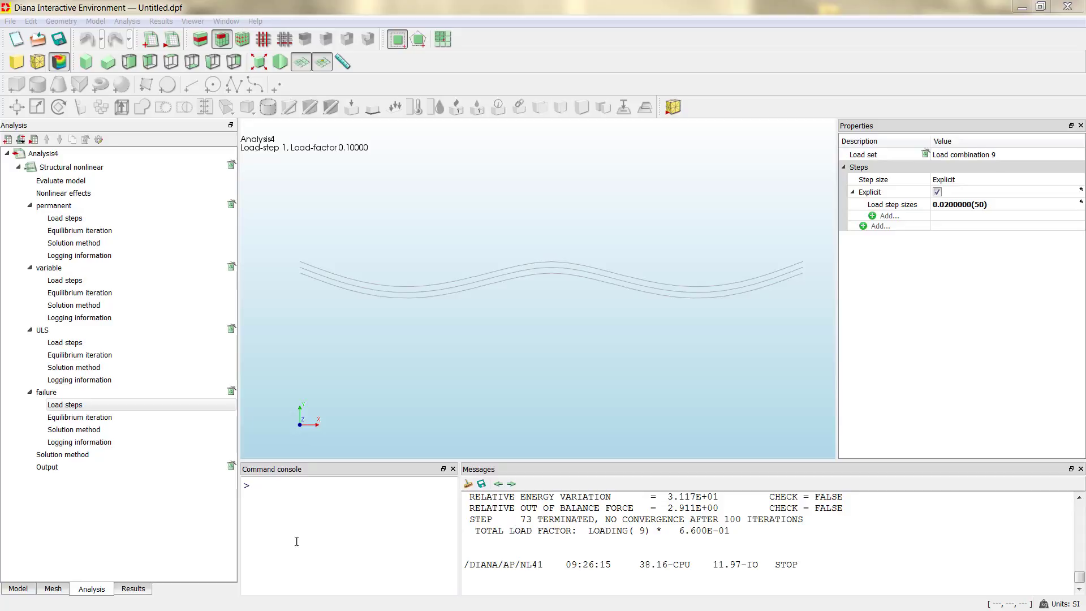
left_click(133, 589)
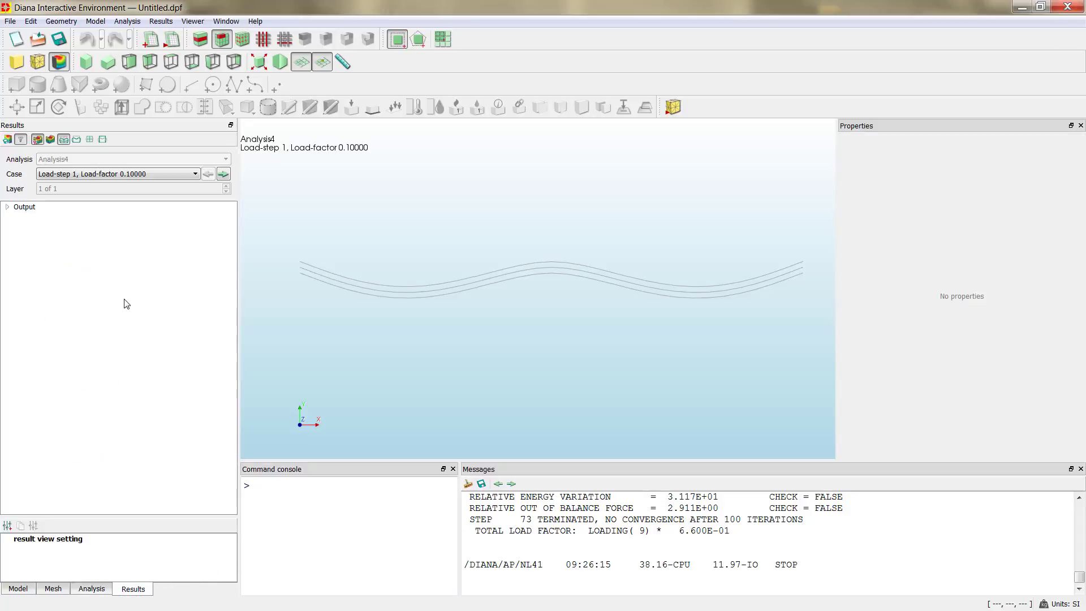
left_click(6, 207)
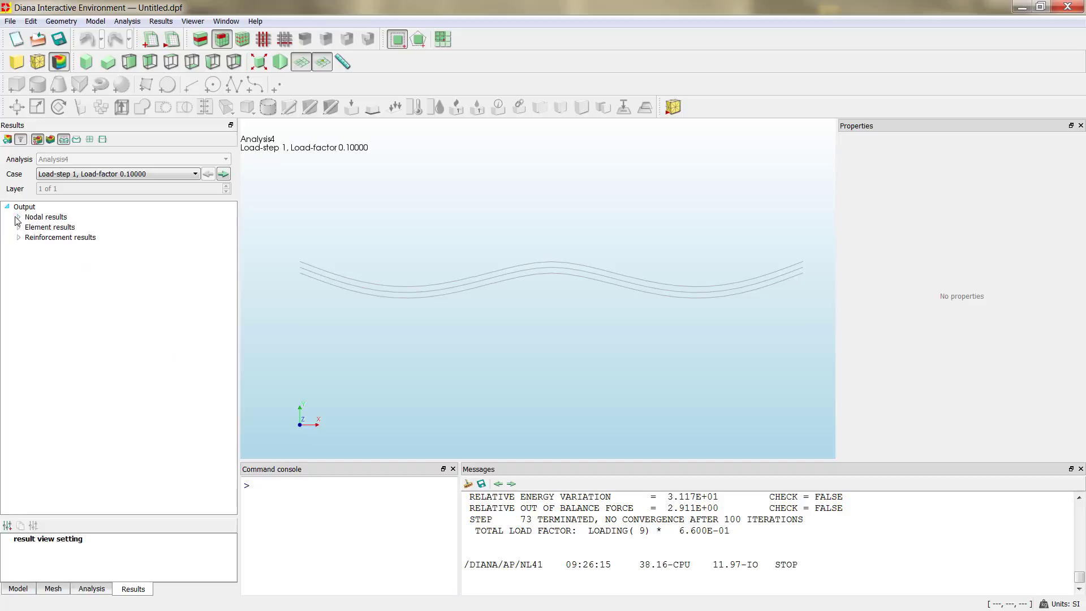
Step: Review the list of load-step cases and select Load-step 40, Load-factor 1.0000 as the result case
left_click(117, 175)
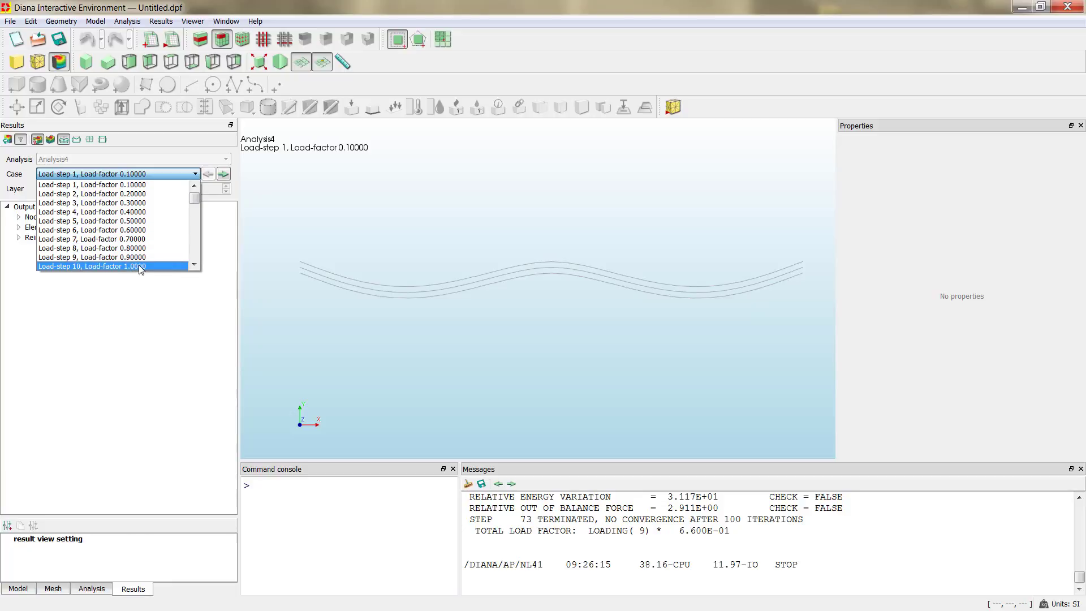
scroll(141, 260, "down", 1)
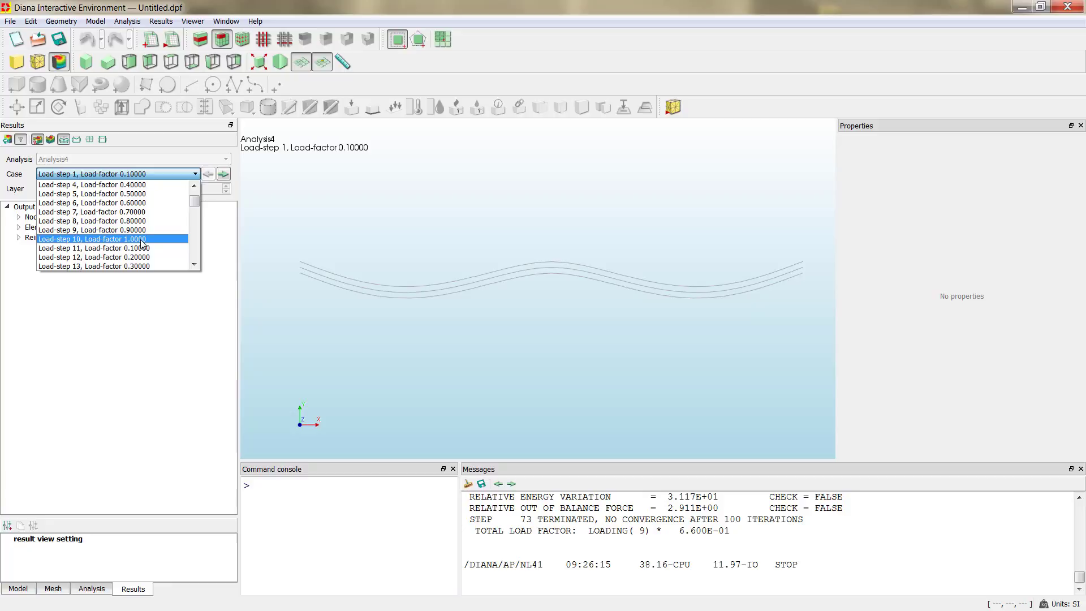
scroll(113, 248, "up", 1)
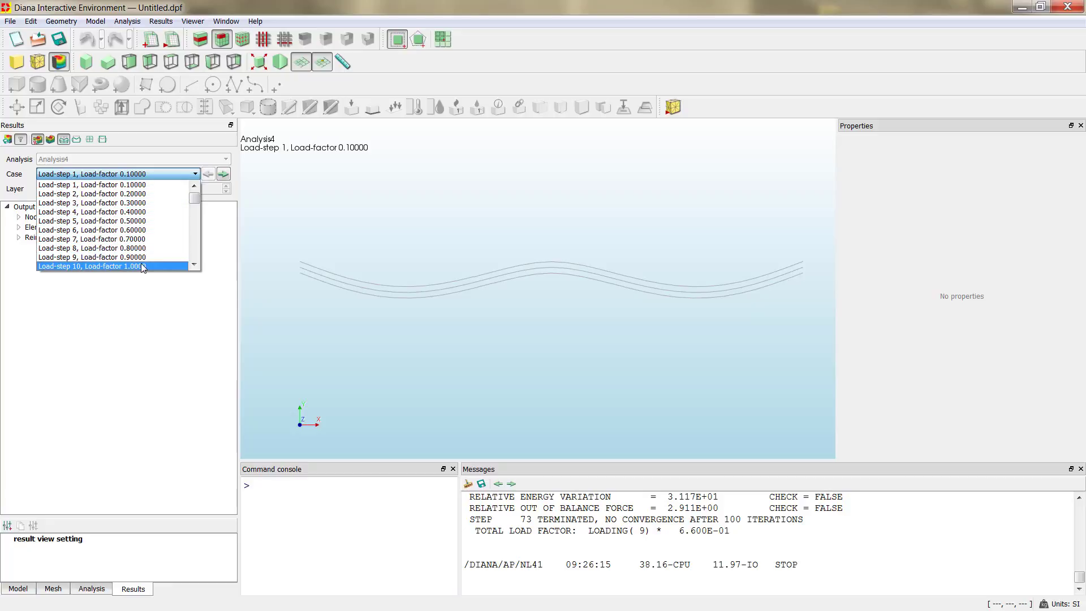
scroll(140, 263, "down", 2)
scroll(145, 232, "down", 3)
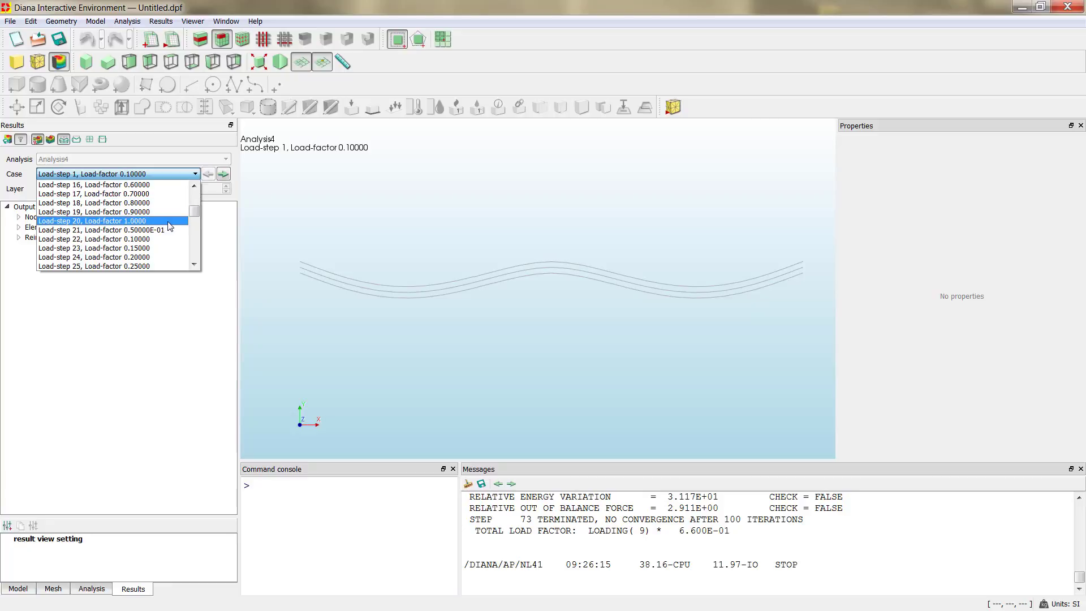
scroll(168, 237, "down", 4)
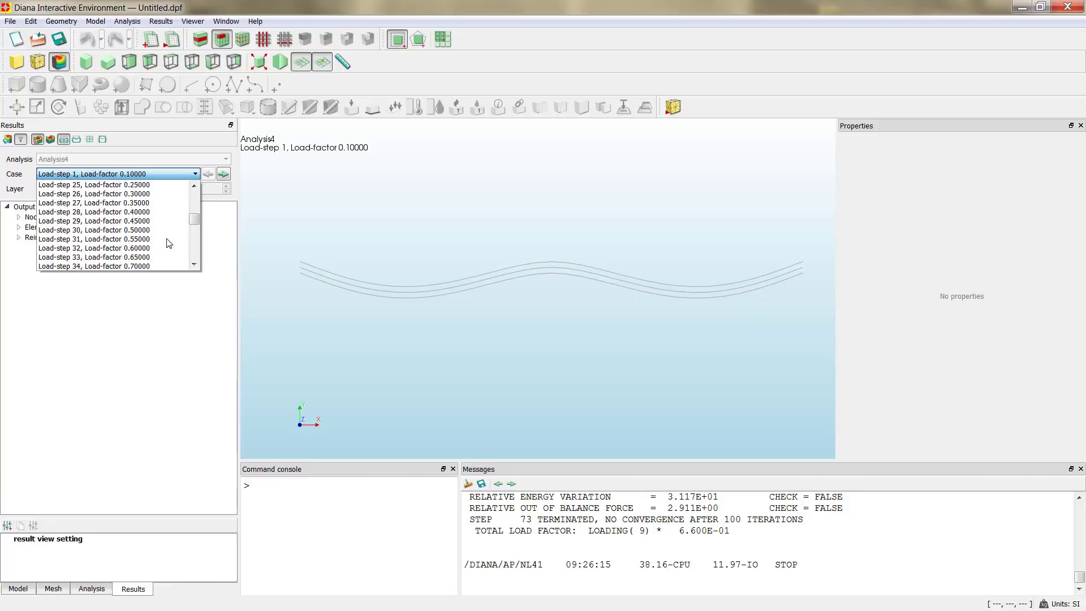
scroll(168, 243, "down", 2)
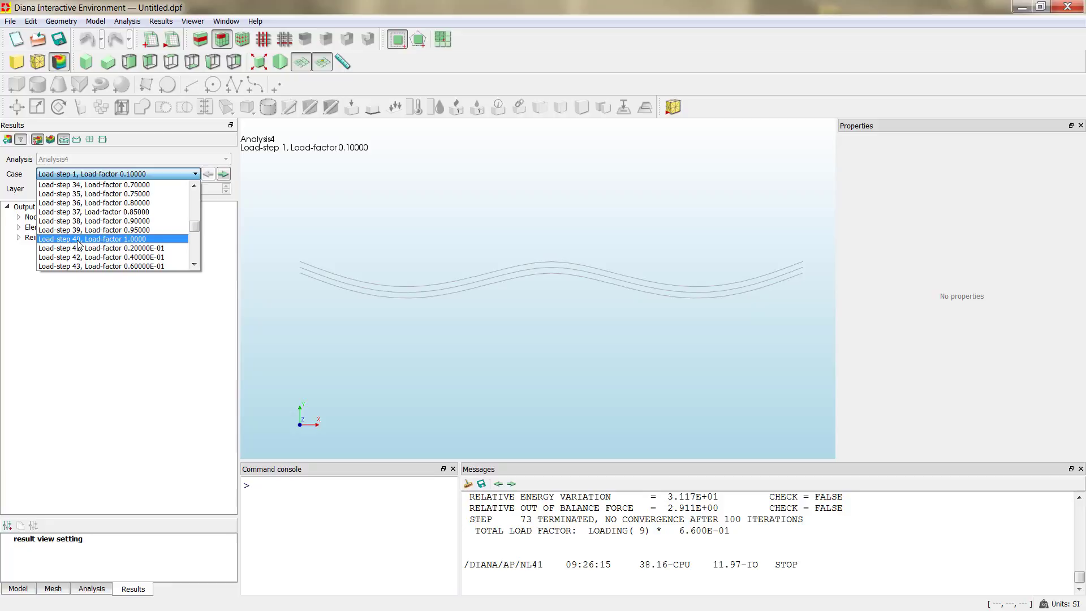
scroll(142, 252, "down", 3)
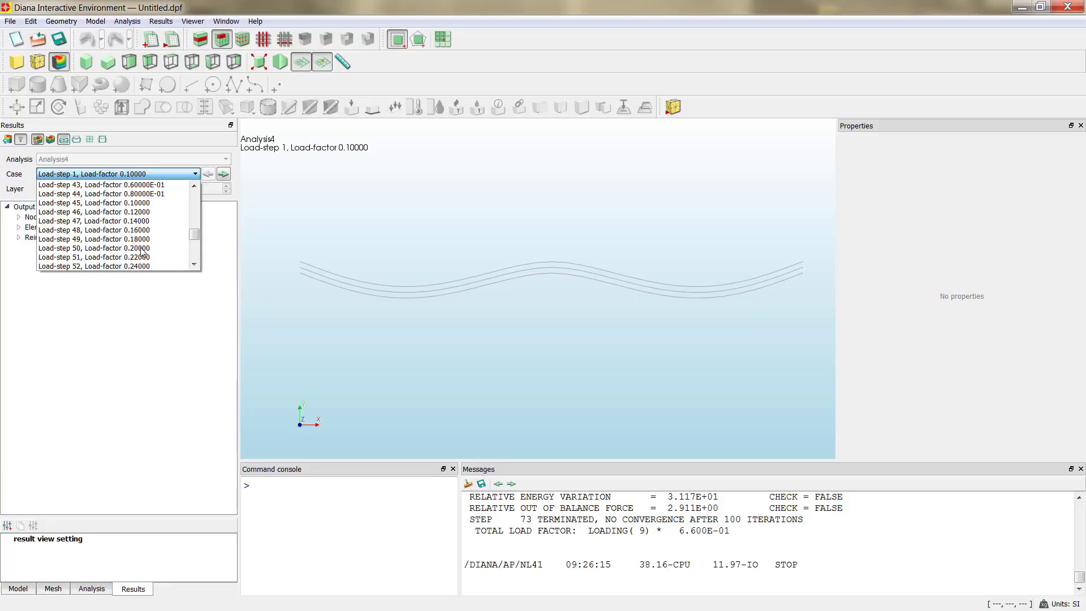
scroll(142, 252, "down", 7)
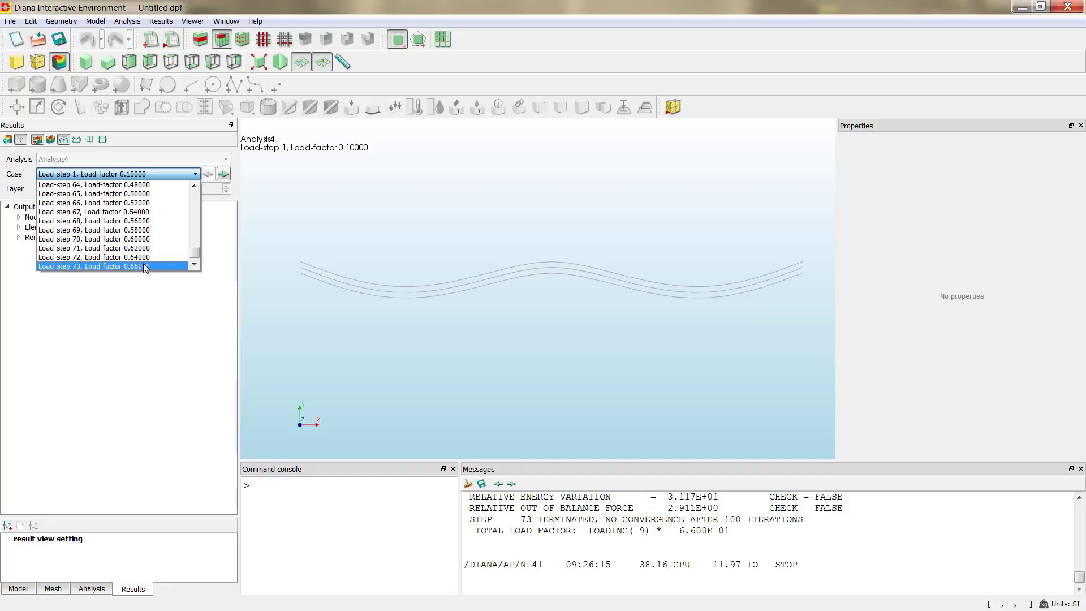
scroll(144, 248, "up", 7)
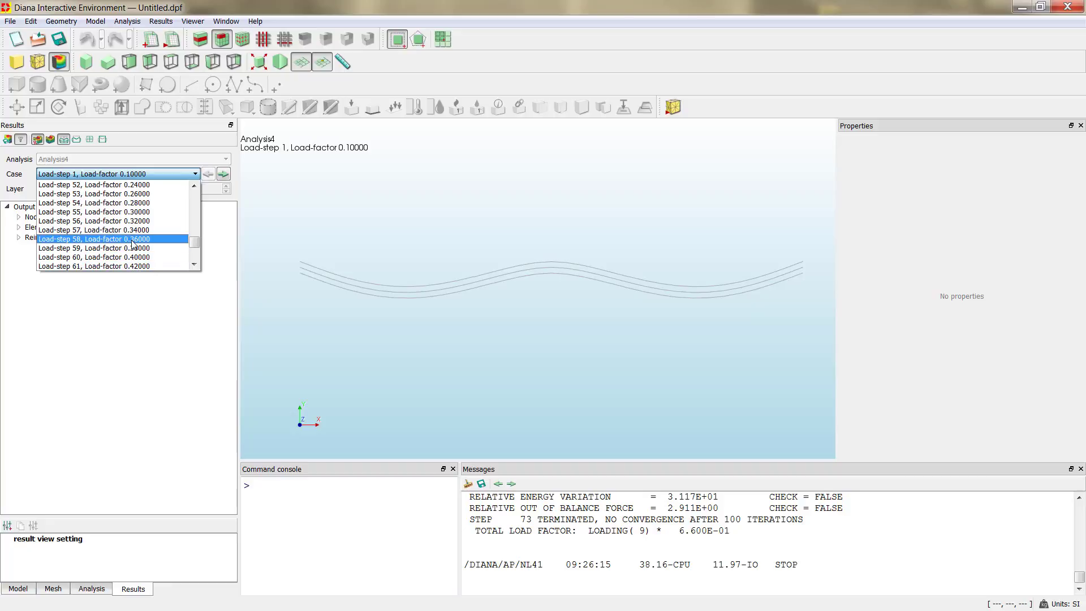
scroll(147, 226, "up", 3)
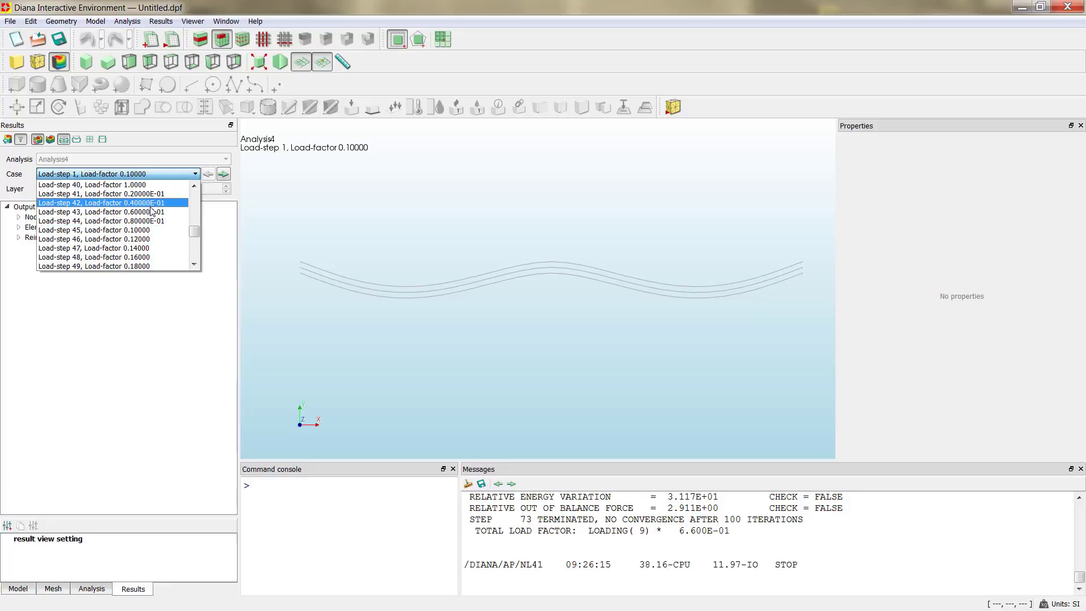
left_click(157, 238)
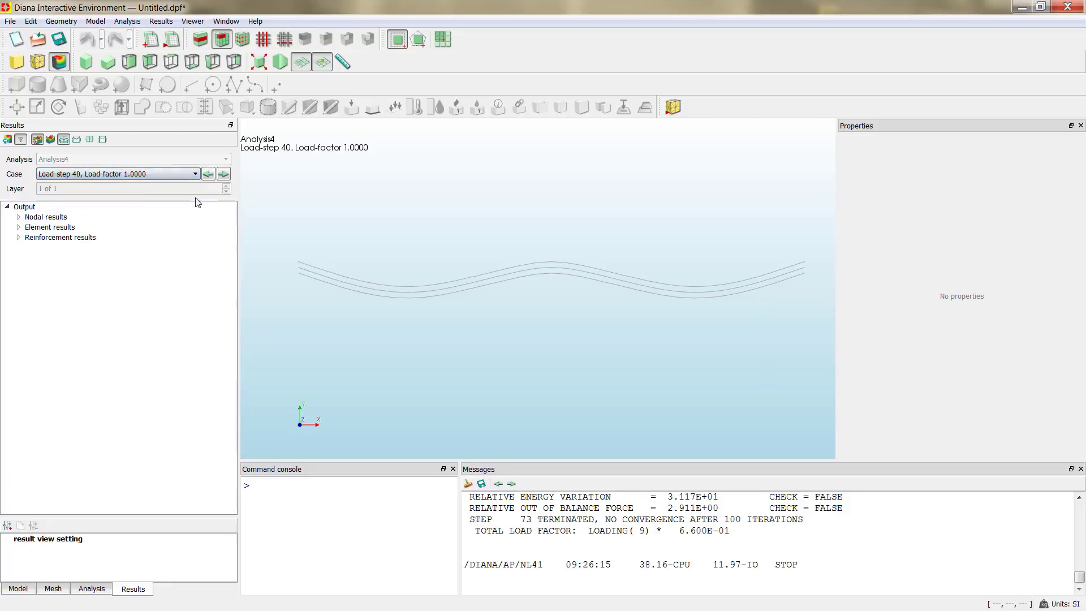
Step: Display the total displacements TDtY from the nodal results on the beam
left_click(18, 217)
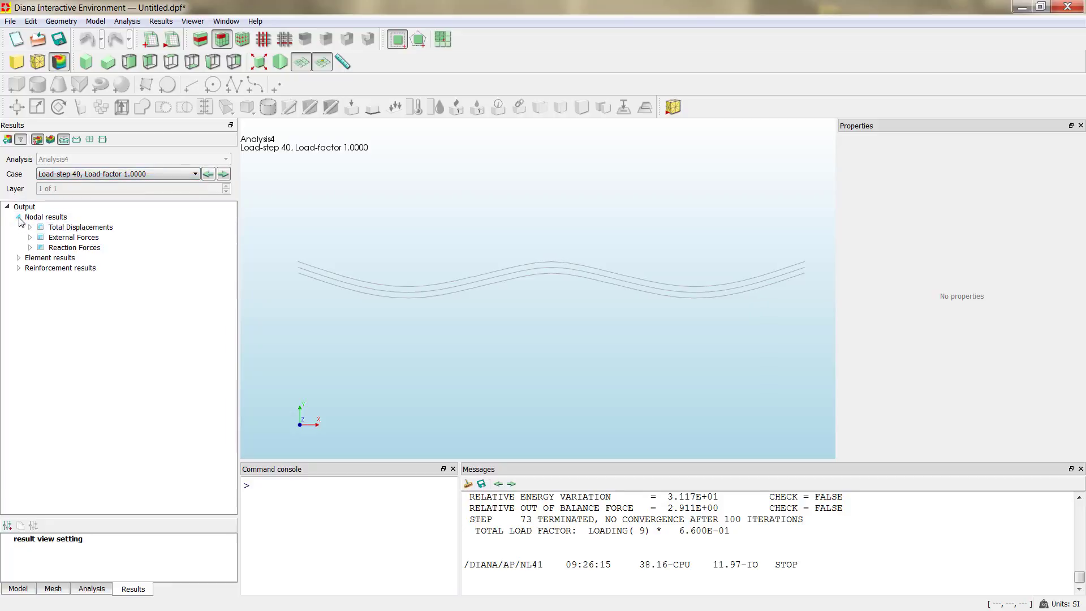
left_click(30, 226)
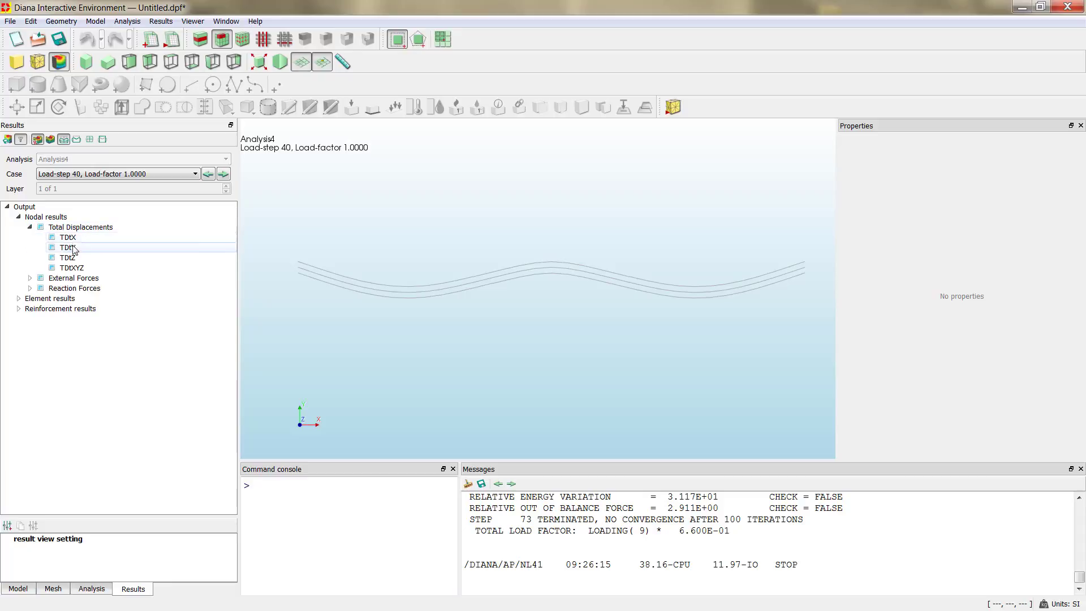
left_click(77, 250)
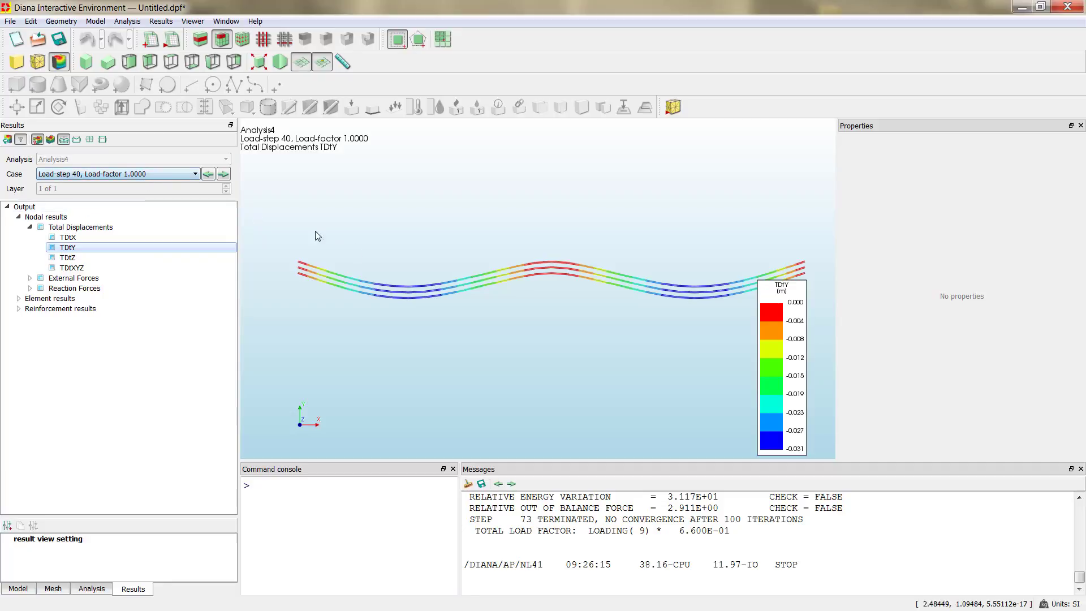
Step: Advance the TDtY displacement plot case by case from load-step 40 up to load-step 73
left_click(224, 174)
left_click(224, 174)
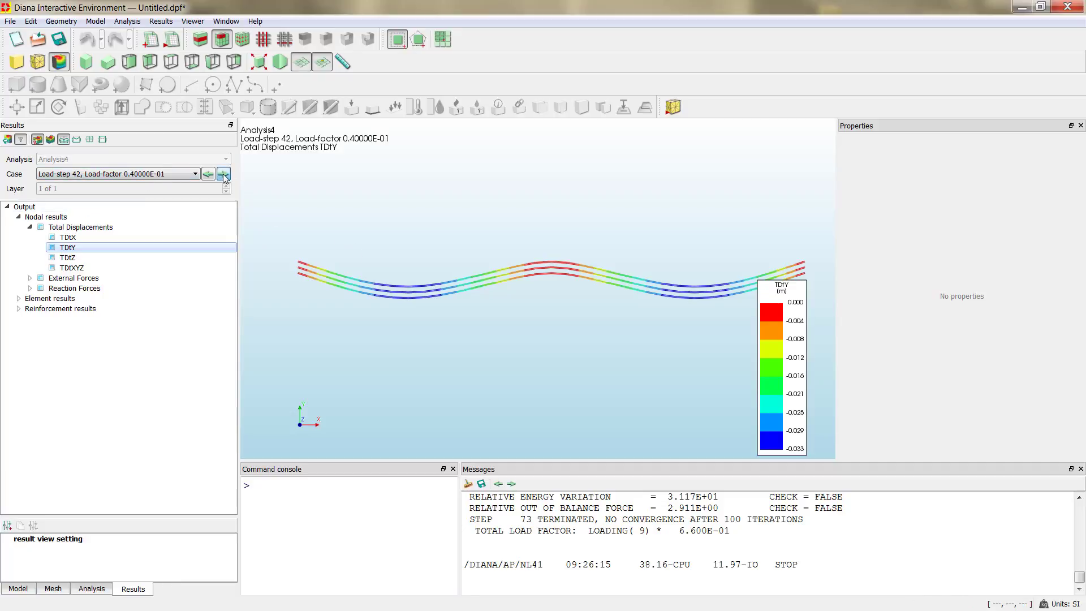
left_click(224, 175)
left_click(225, 174)
left_click(225, 174)
left_click(225, 175)
left_click(224, 174)
left_click(225, 174)
left_click(225, 174)
left_click(225, 175)
left_click(225, 174)
left_click(224, 174)
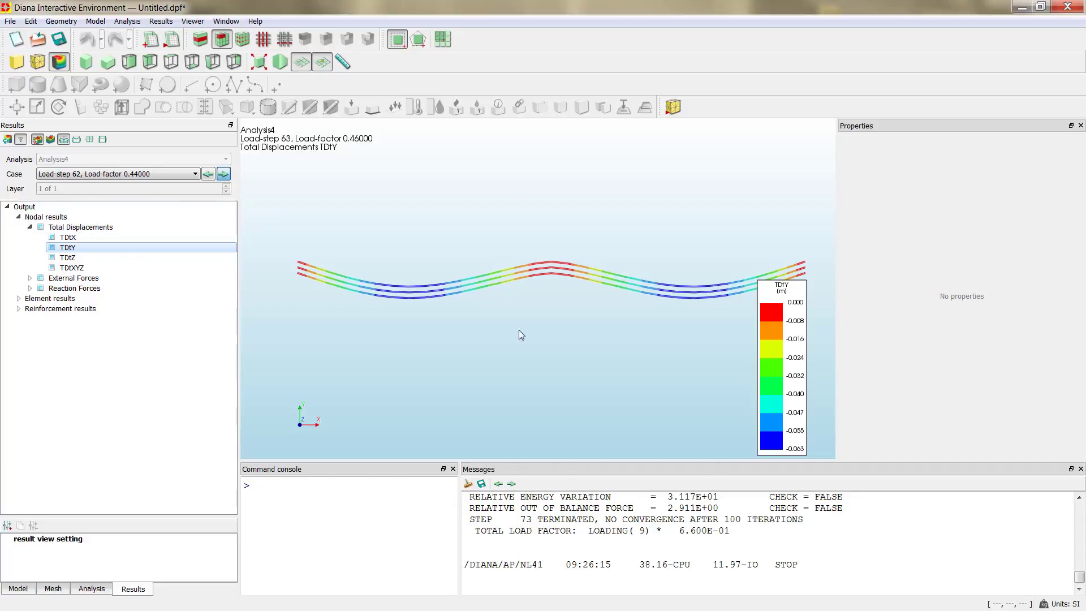
left_click(225, 175)
left_click(224, 175)
left_click(225, 175)
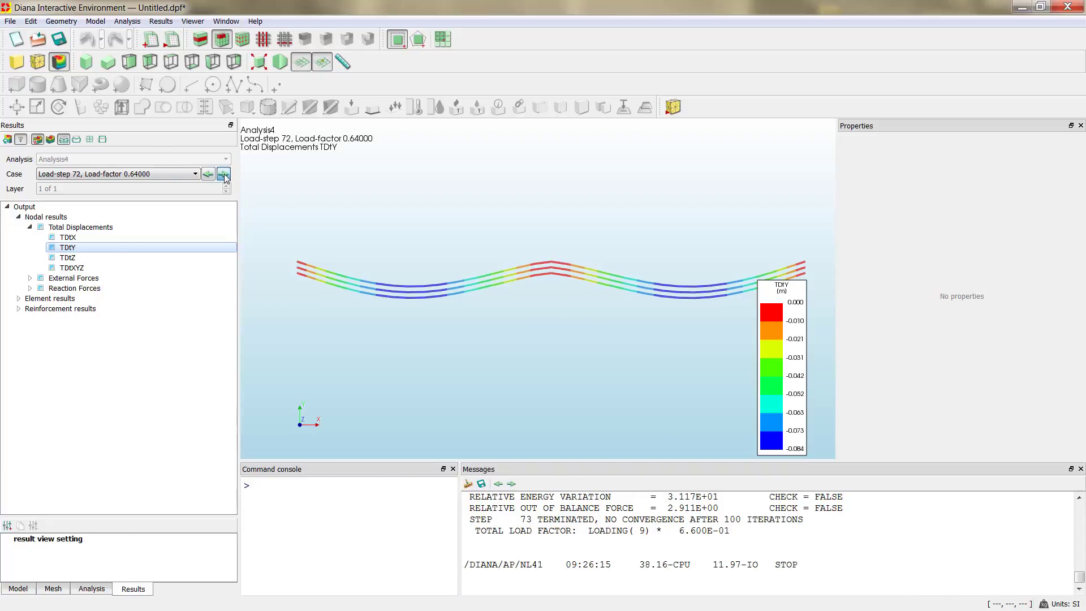
left_click(224, 175)
Step: Compare the TDtY displacement plots of the last load steps back and forth, finishing on load-step 70
left_click(209, 175)
left_click(208, 175)
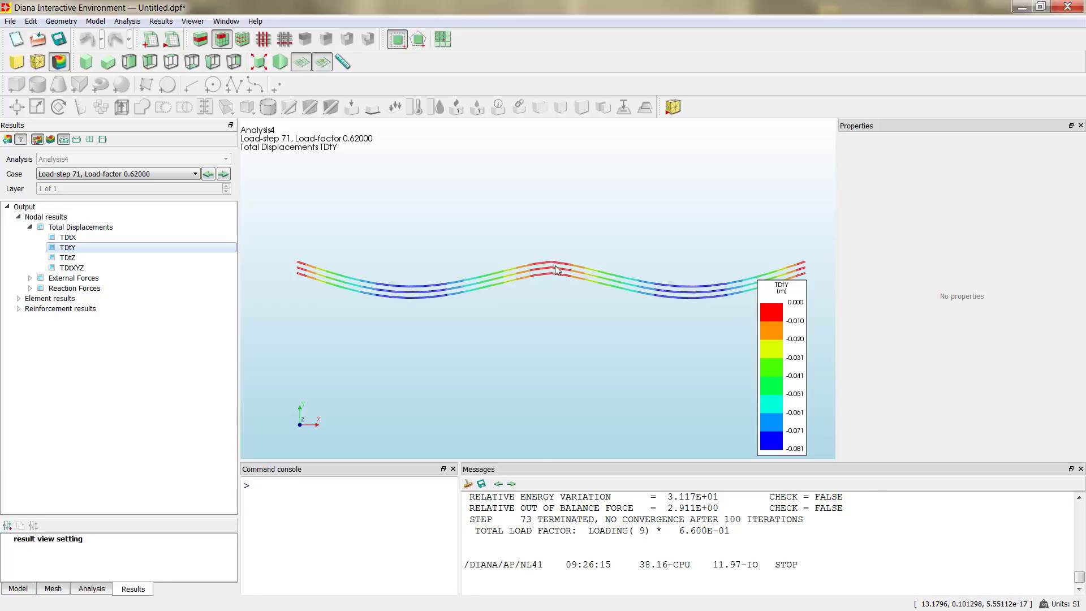
left_click(224, 174)
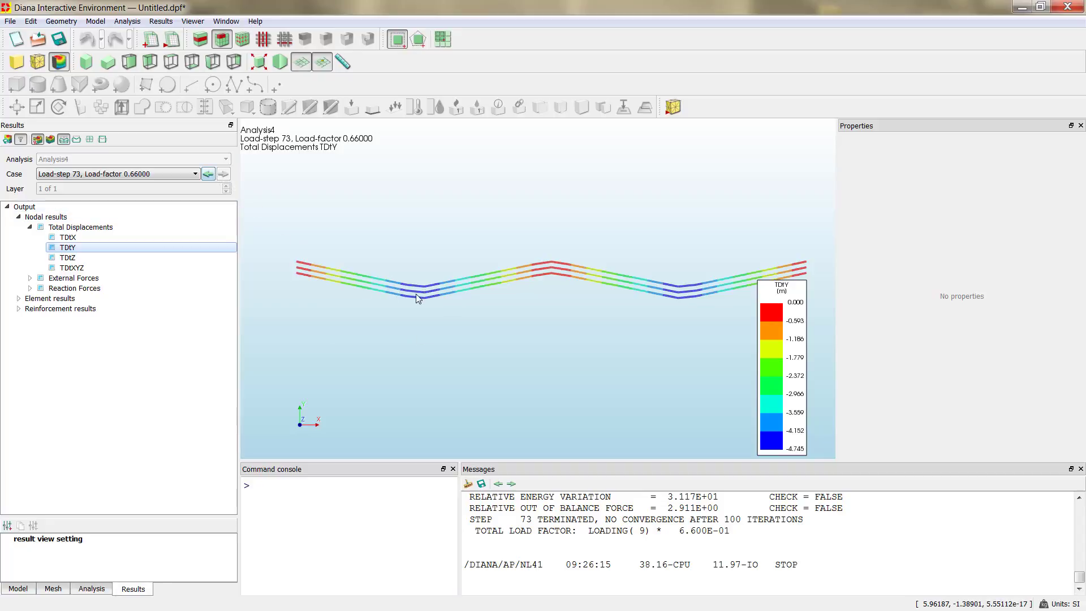
left_click(208, 174)
left_click(223, 174)
left_click(208, 174)
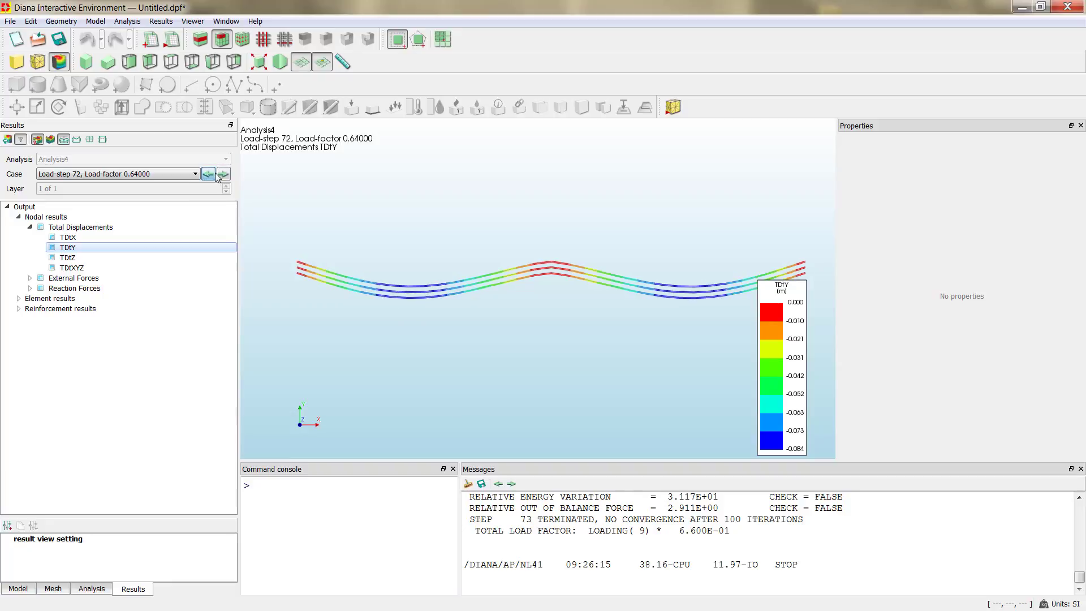
left_click(223, 174)
left_click(208, 174)
left_click(207, 175)
Step: Display the Cauchy total stress SXX from the element results for load-step 70
left_click(19, 298)
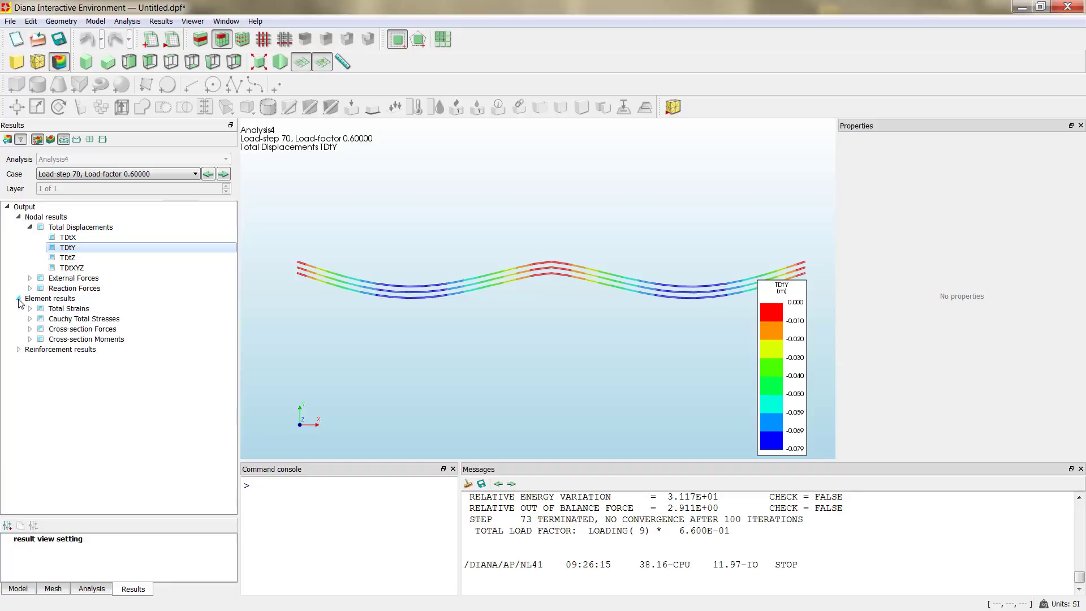
left_click(30, 319)
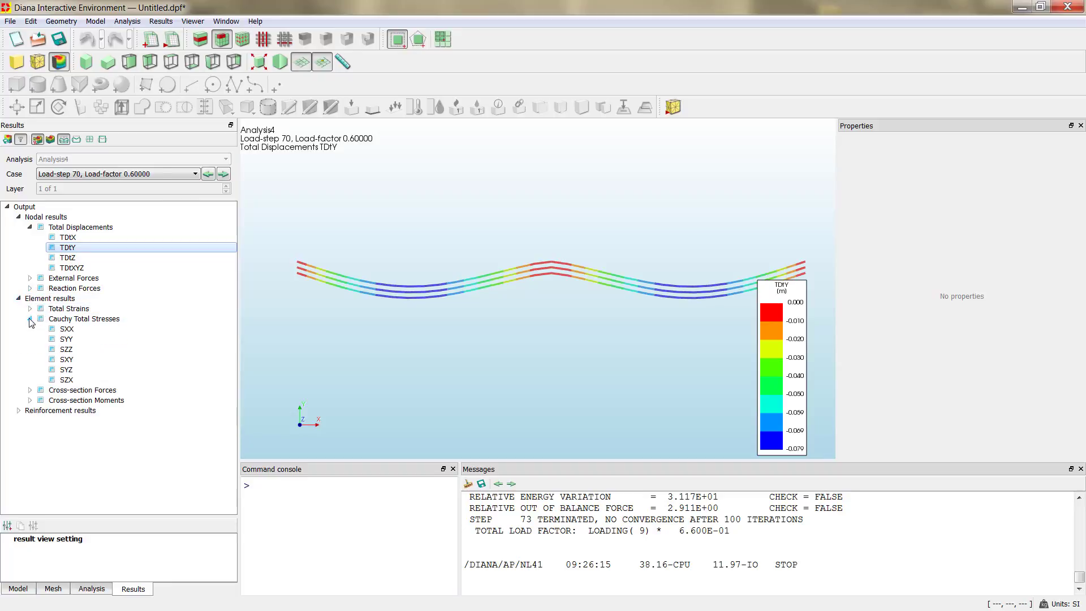
left_click(66, 328)
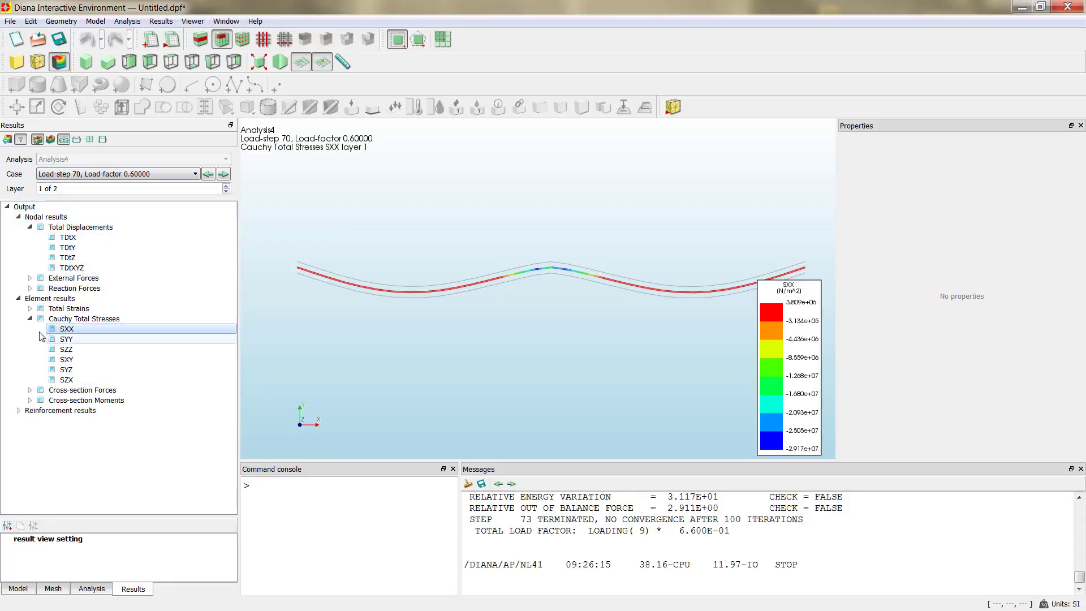
Step: Inspect the SYY and SZZ Cauchy total stress plots and return to SXX
left_click(73, 340)
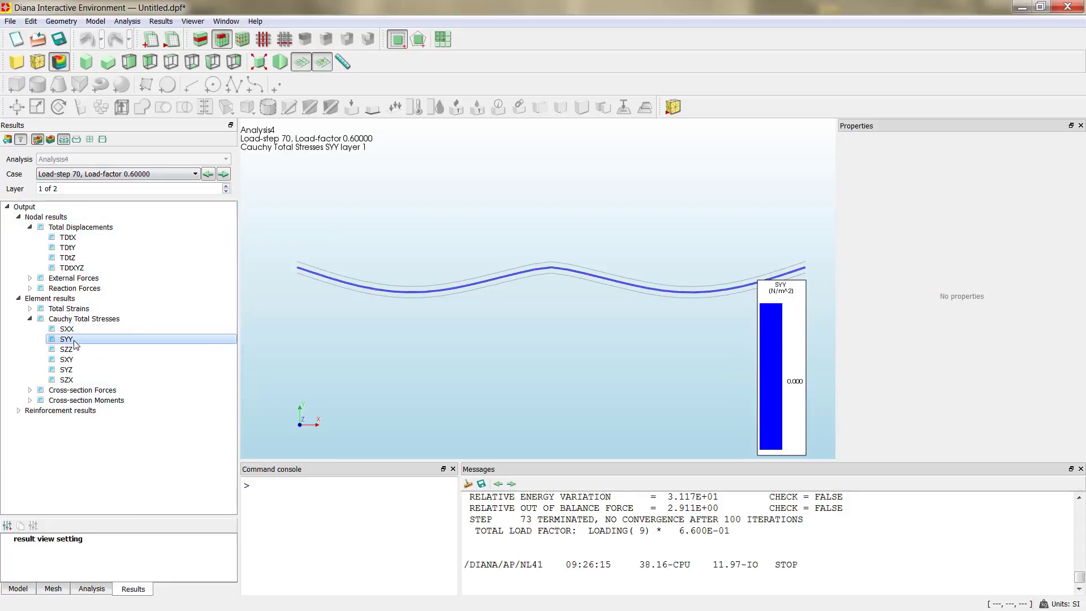
left_click(72, 347)
left_click(66, 339)
left_click(66, 329)
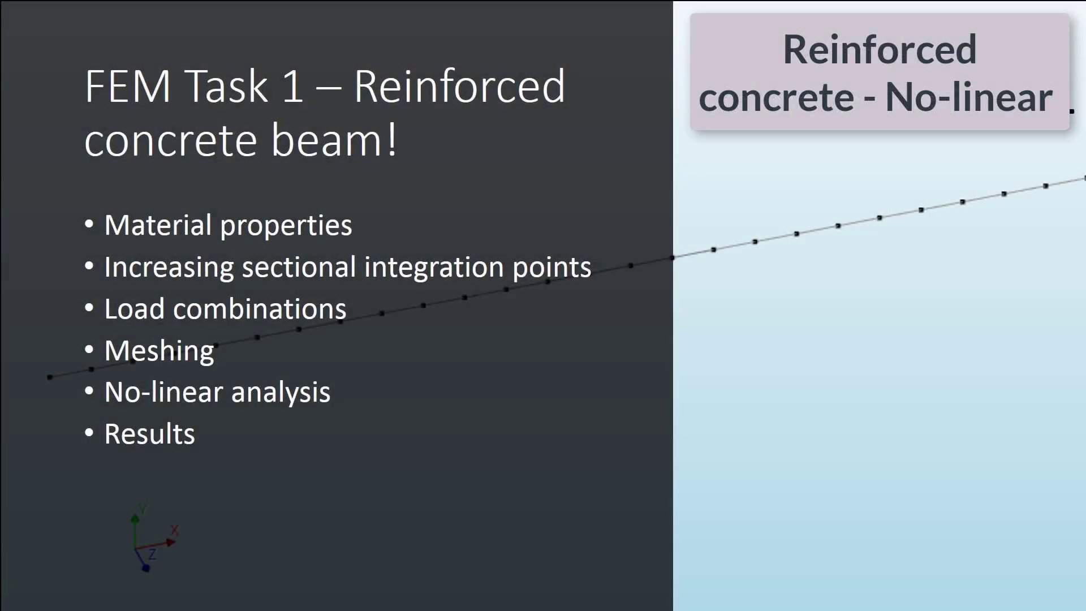